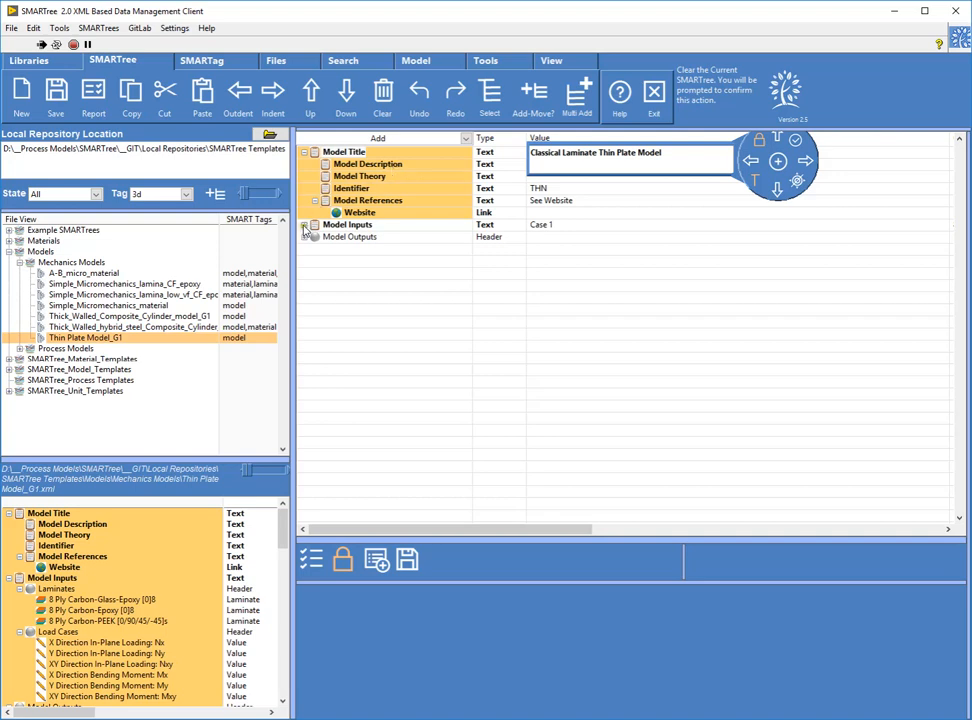
Step: Expand the Model Inputs and examine the ply layups of the laminates and the load case entries
left_click(350, 190)
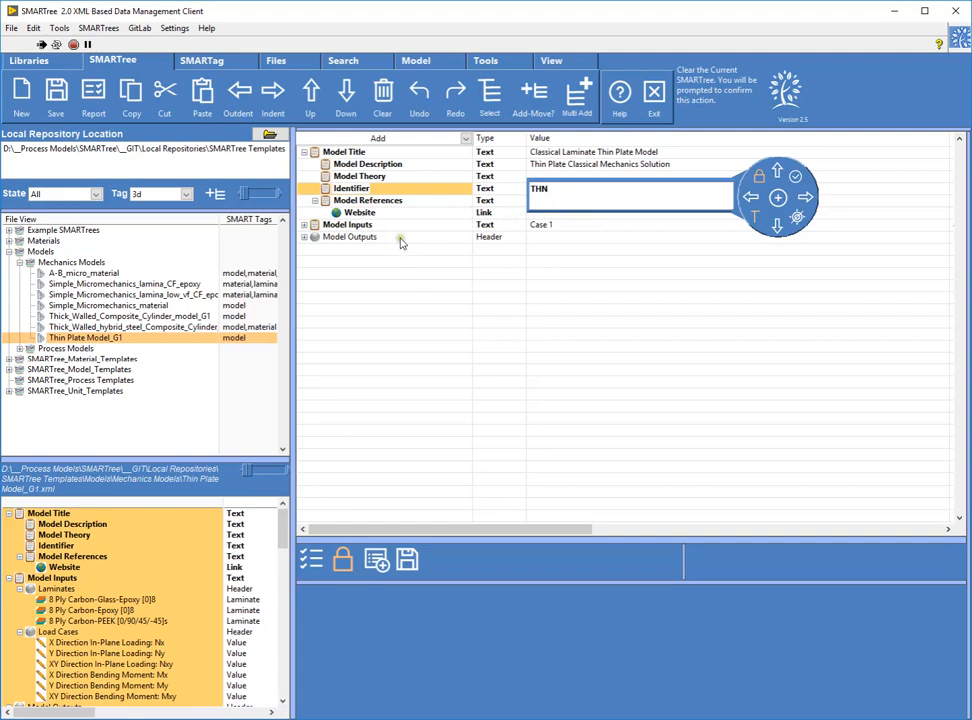
left_click(306, 226)
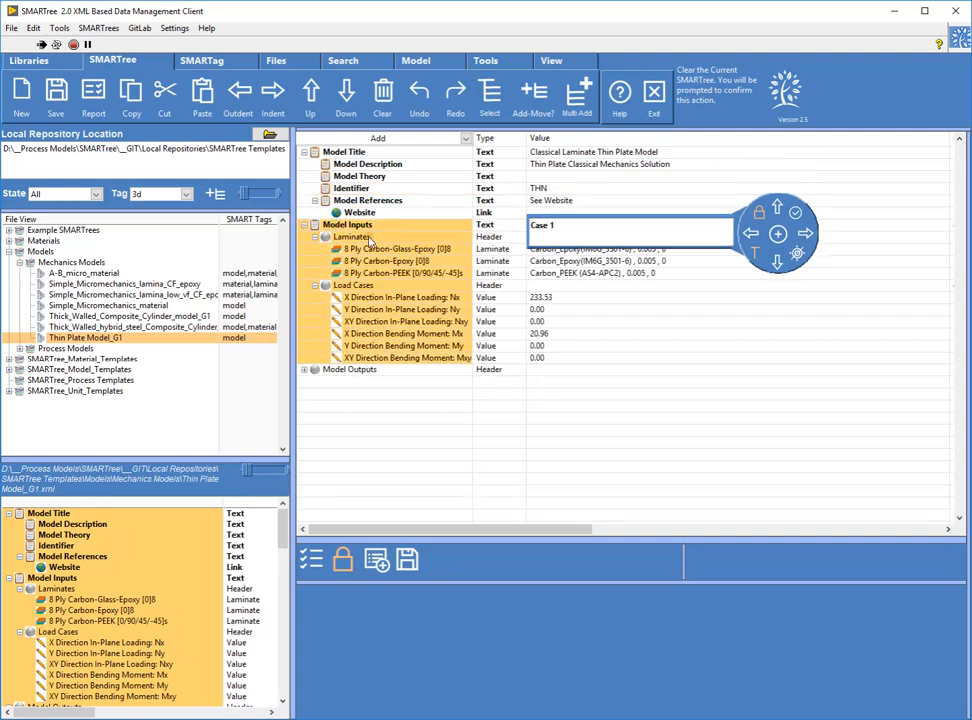
left_click(399, 262)
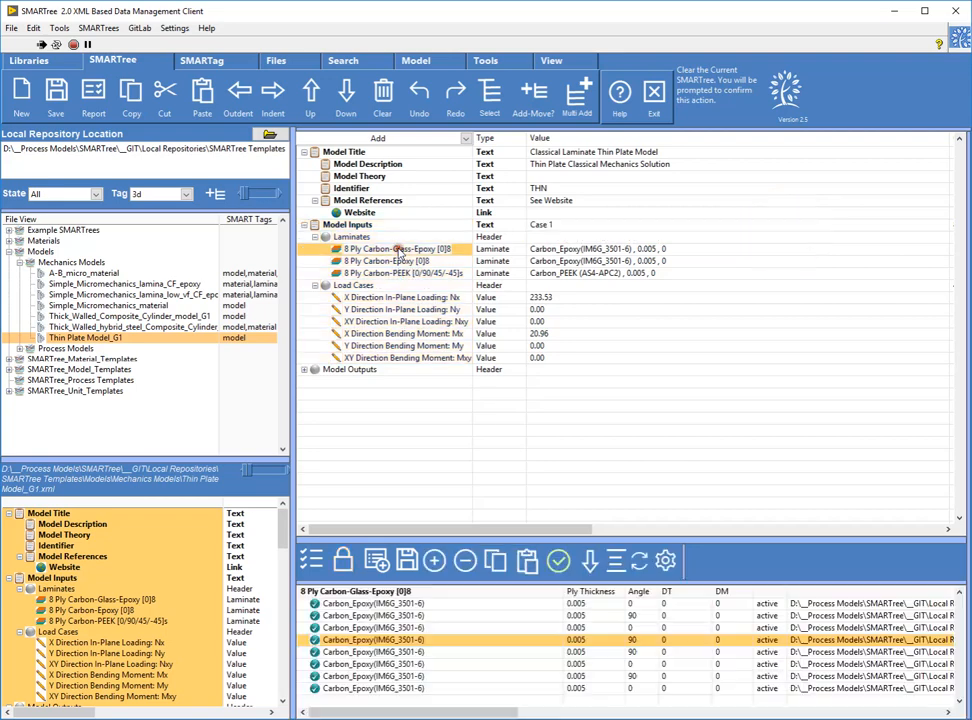
left_click_drag(423, 536, 423, 434)
left_click(405, 273)
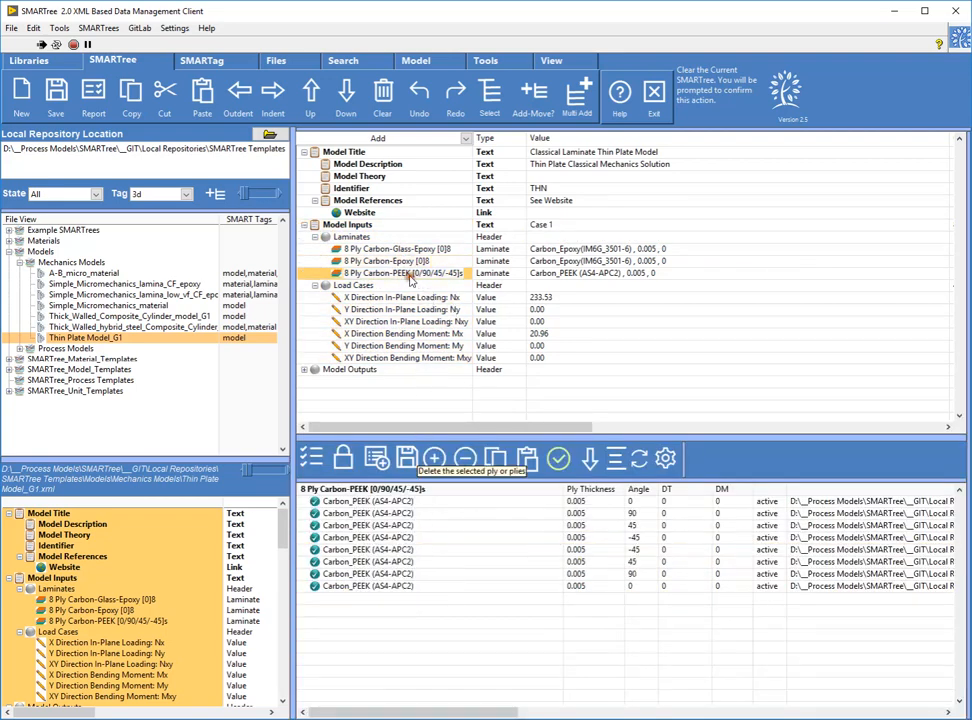
left_click(400, 249)
left_click(345, 286)
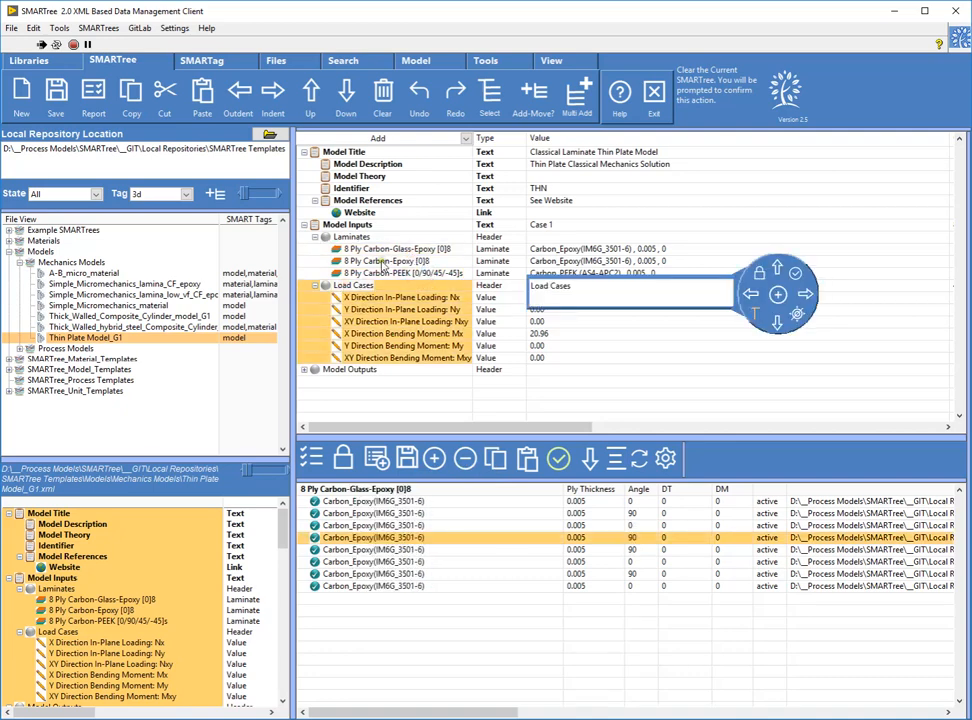
Step: Expand the Model Outputs and examine the laminate's effective mechanical, thermal and moisture properties
left_click(336, 370)
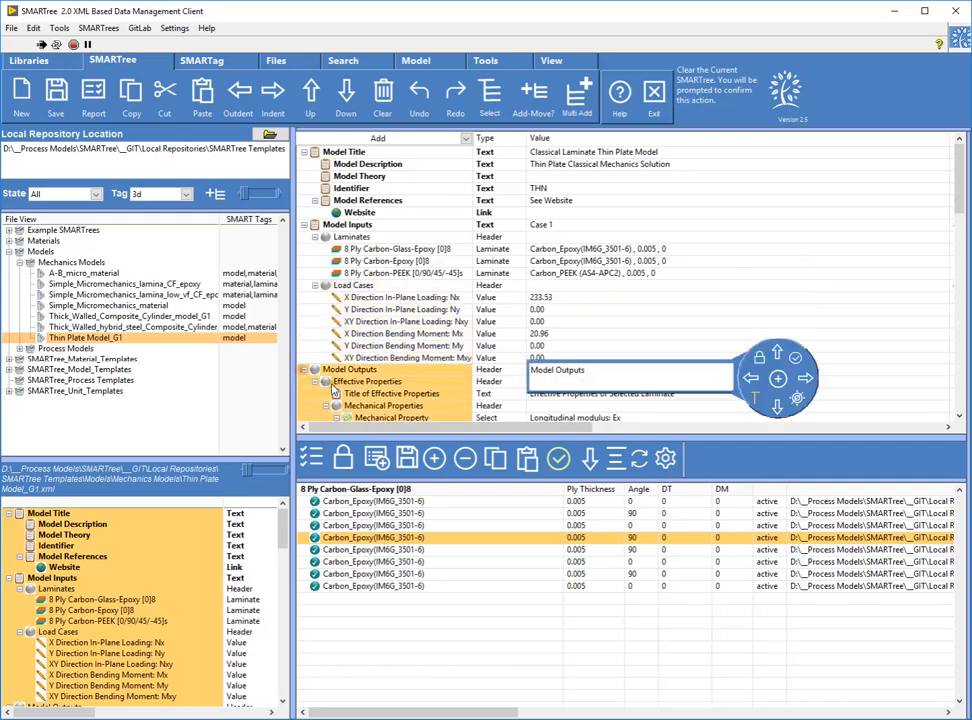
left_click_drag(388, 436, 385, 543)
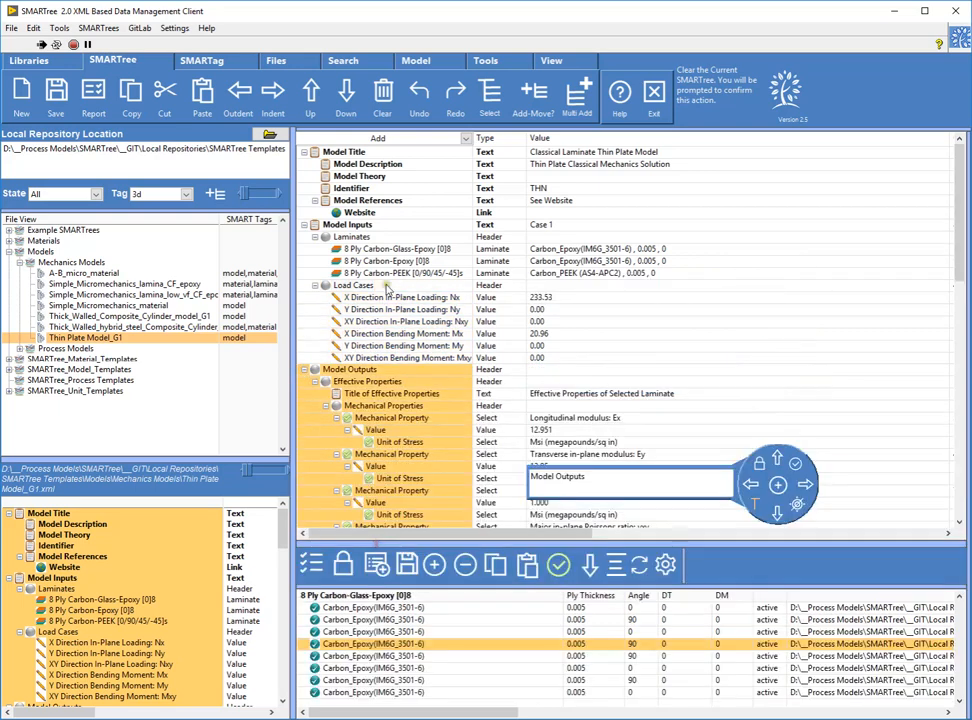
scroll(388, 286, "down", 3)
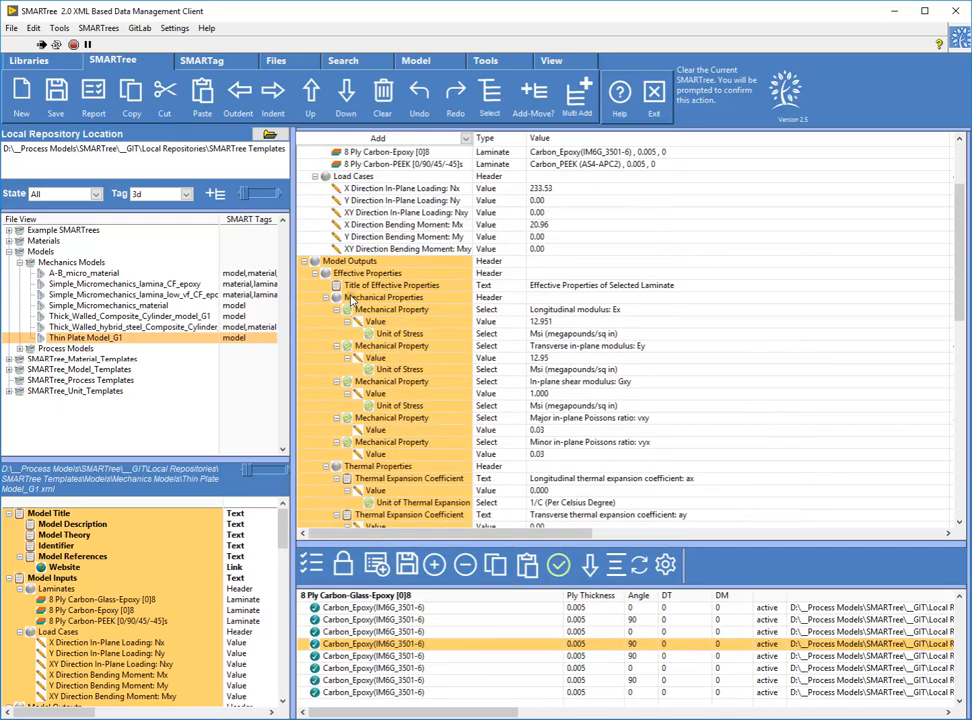
left_click(384, 274)
scroll(463, 276, "down", 4)
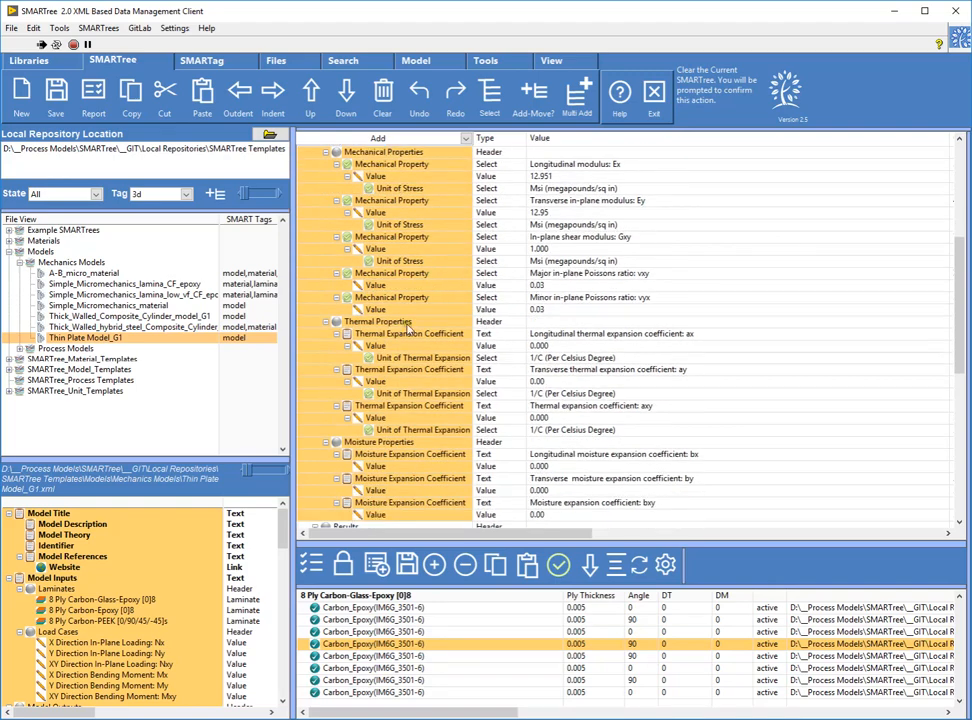
scroll(408, 330, "down", 2)
scroll(406, 345, "up", 5)
scroll(404, 373, "down", 3)
scroll(402, 372, "down", 2)
Step: Examine the Results section's matrix, stress and strain tables and the Plots entries
scroll(376, 388, "down", 4)
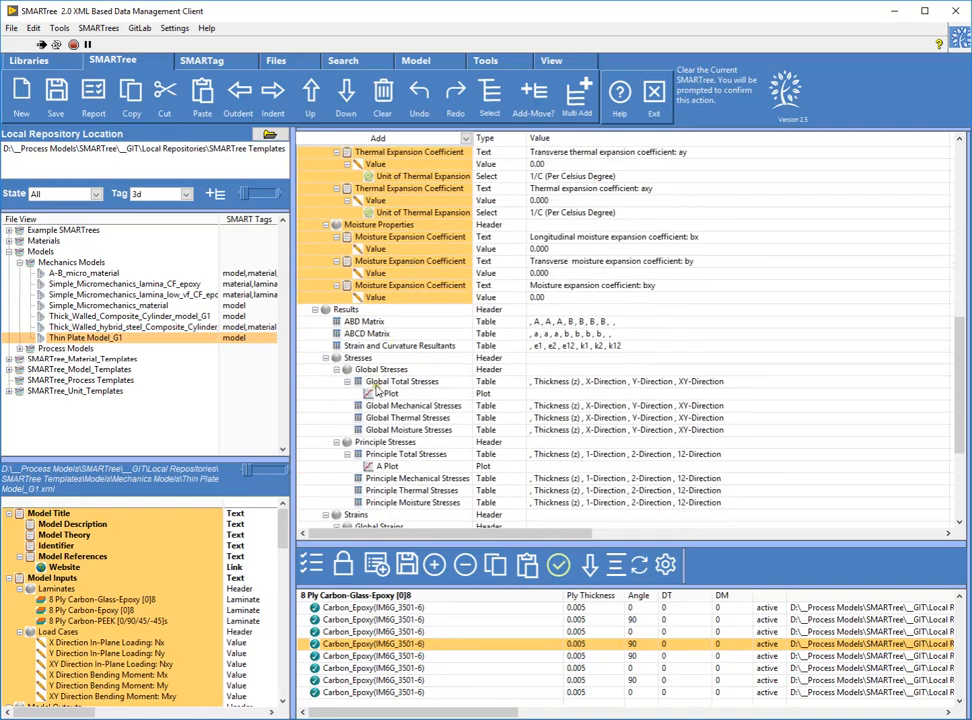
scroll(445, 386, "down", 2)
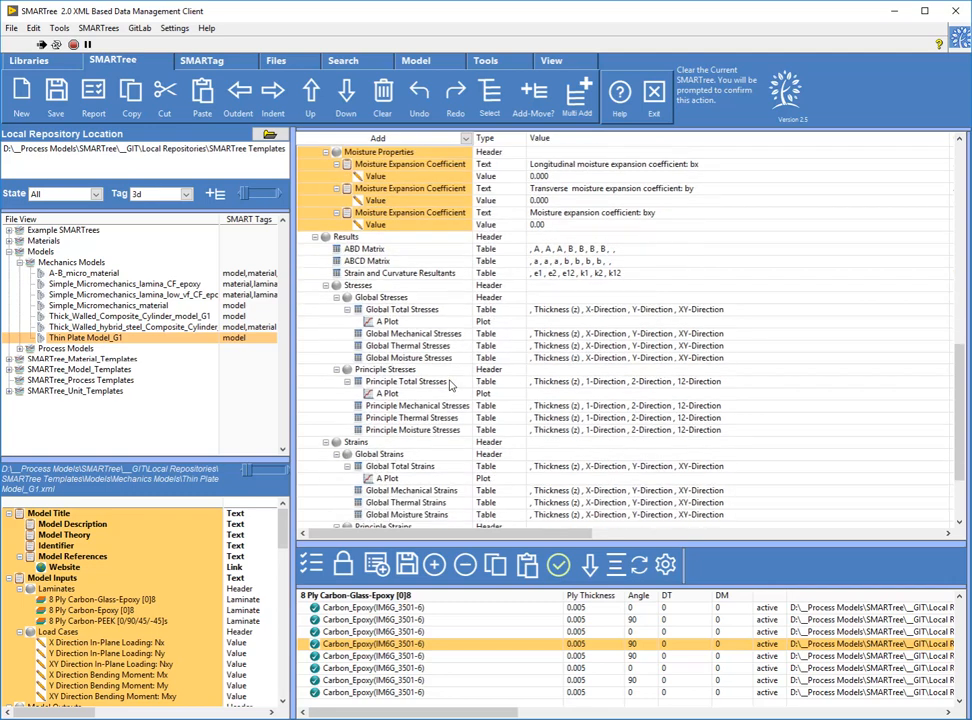
scroll(445, 378, "down", 3)
scroll(440, 368, "up", 5)
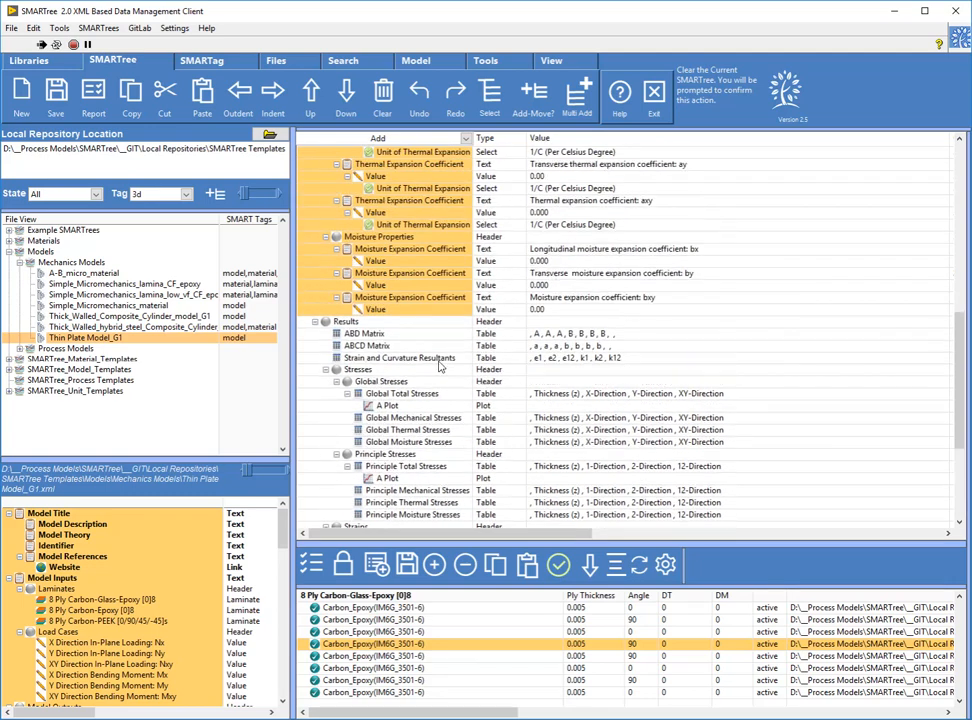
scroll(428, 400, "down", 5)
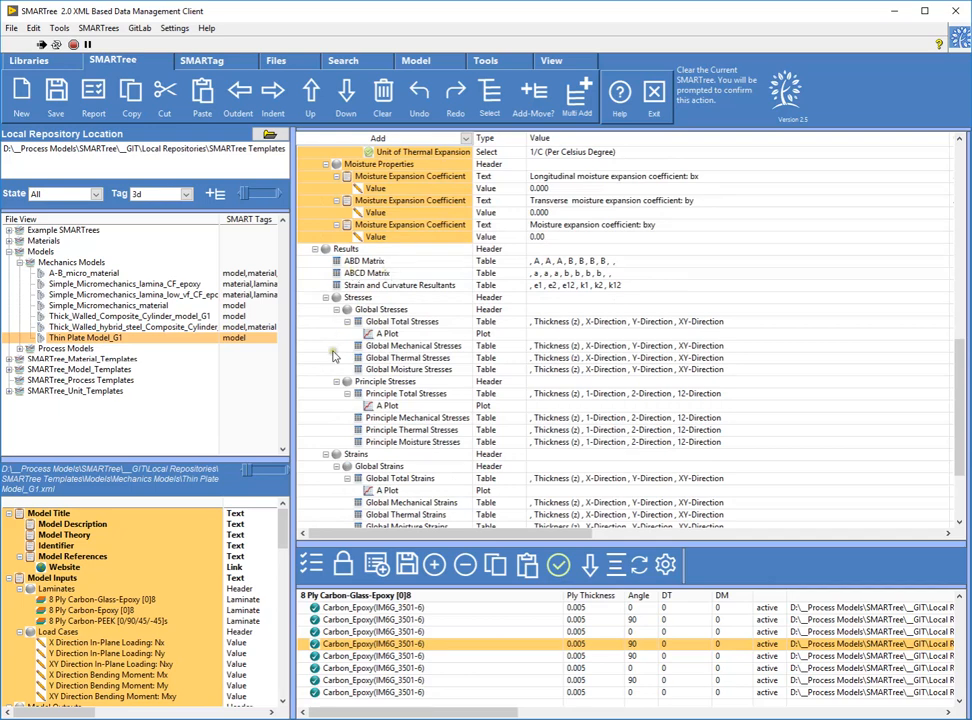
scroll(428, 403, "up", 5)
scroll(510, 420, "down", 5)
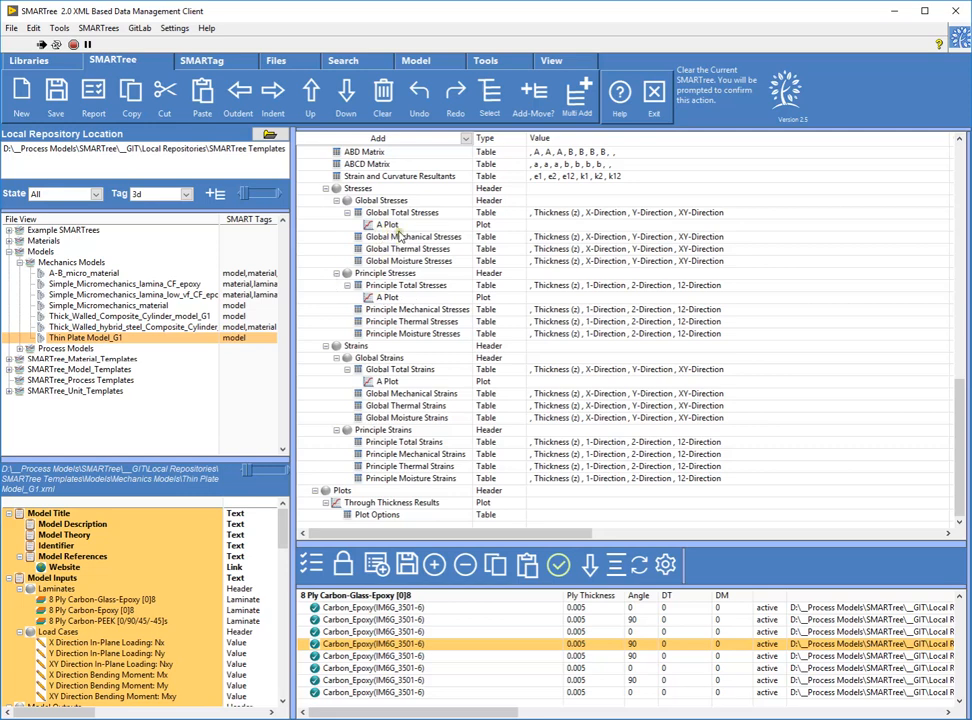
Step: View the item types that can be added to the tree
left_click(387, 141)
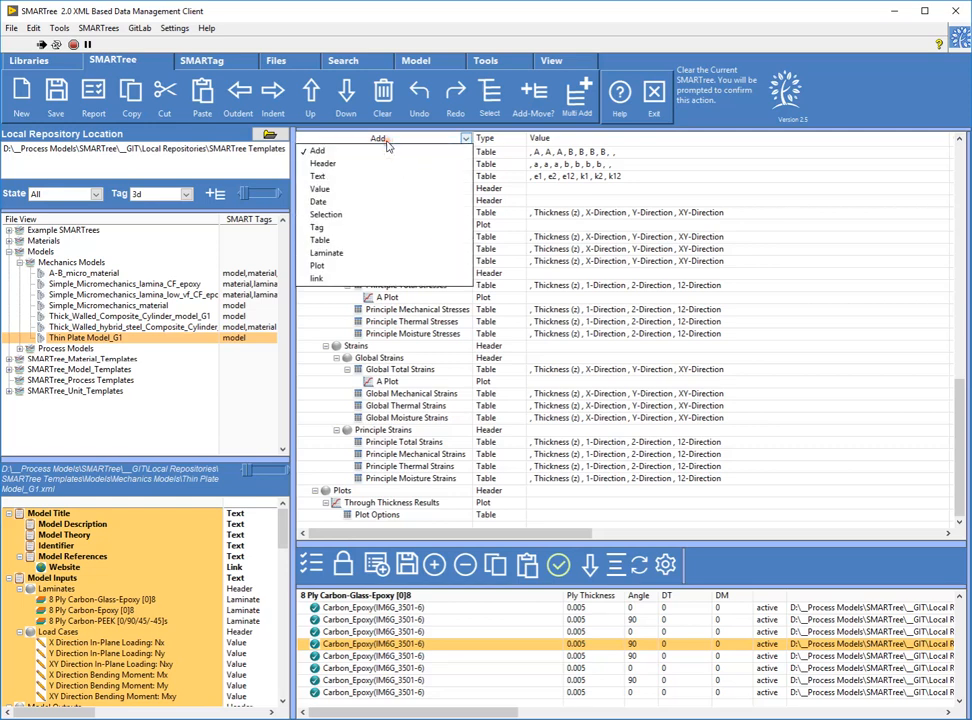
left_click(387, 141)
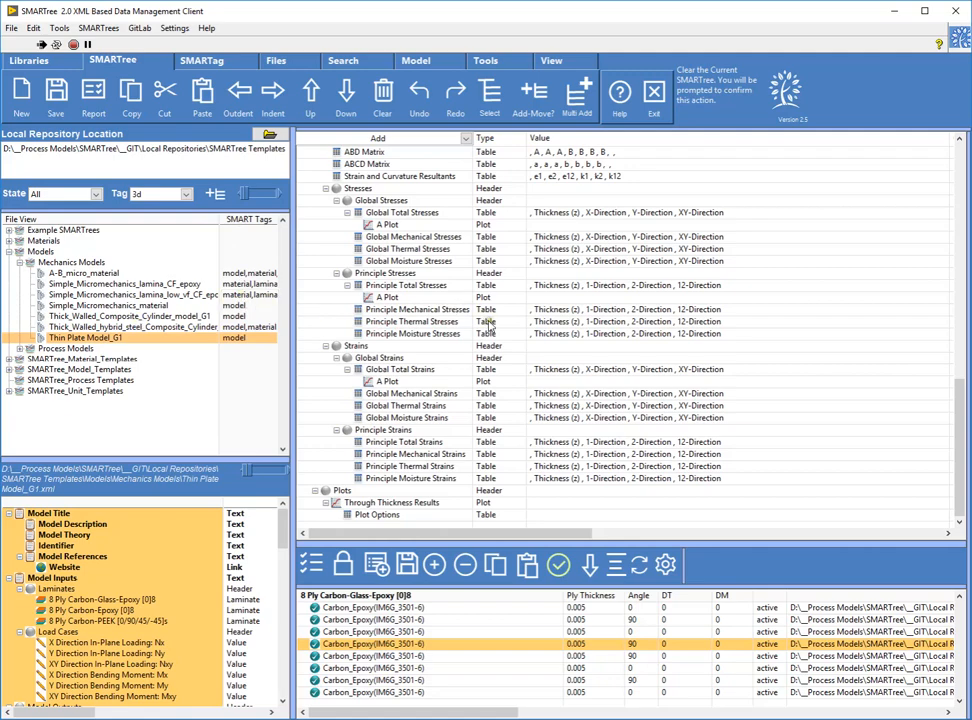
scroll(477, 348, "up", 15)
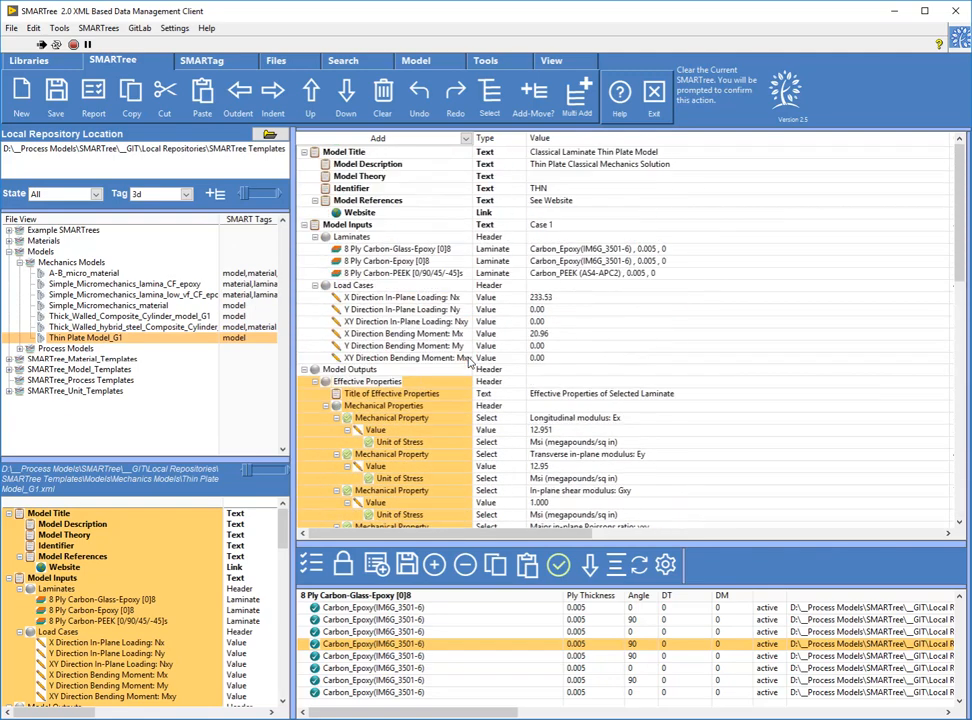
Step: Select the Classical Laminate Thin Plate Model to run on the loaded tree
left_click(415, 61)
left_click(156, 95)
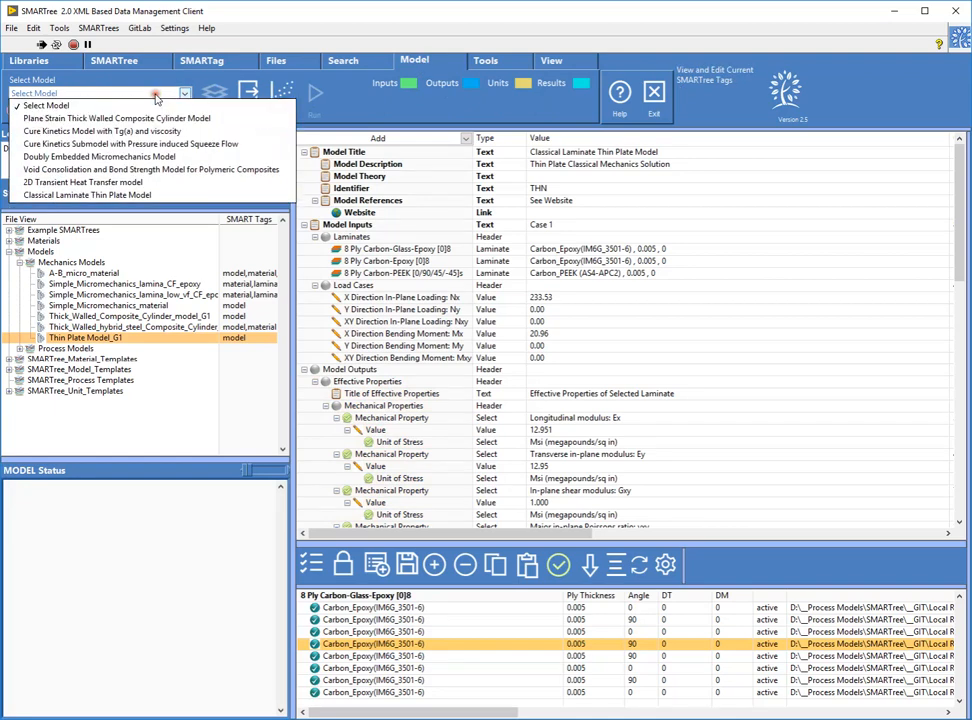
left_click(92, 195)
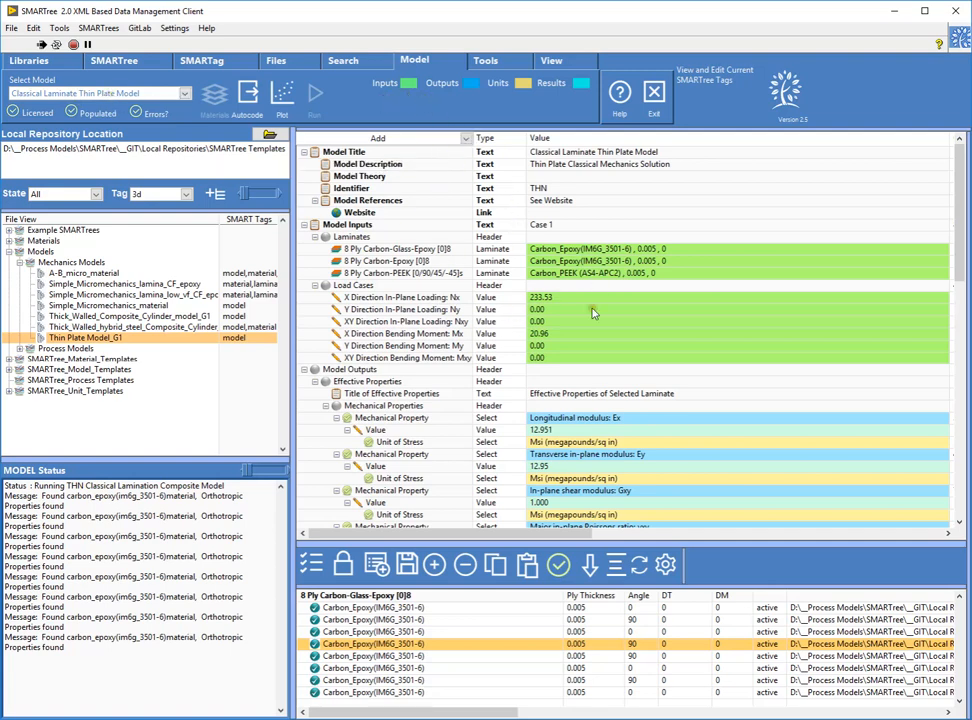
Step: Examine the colour-coded inputs, outputs, units and results, and widen the model status area to read its messages
scroll(492, 236, "down", 4)
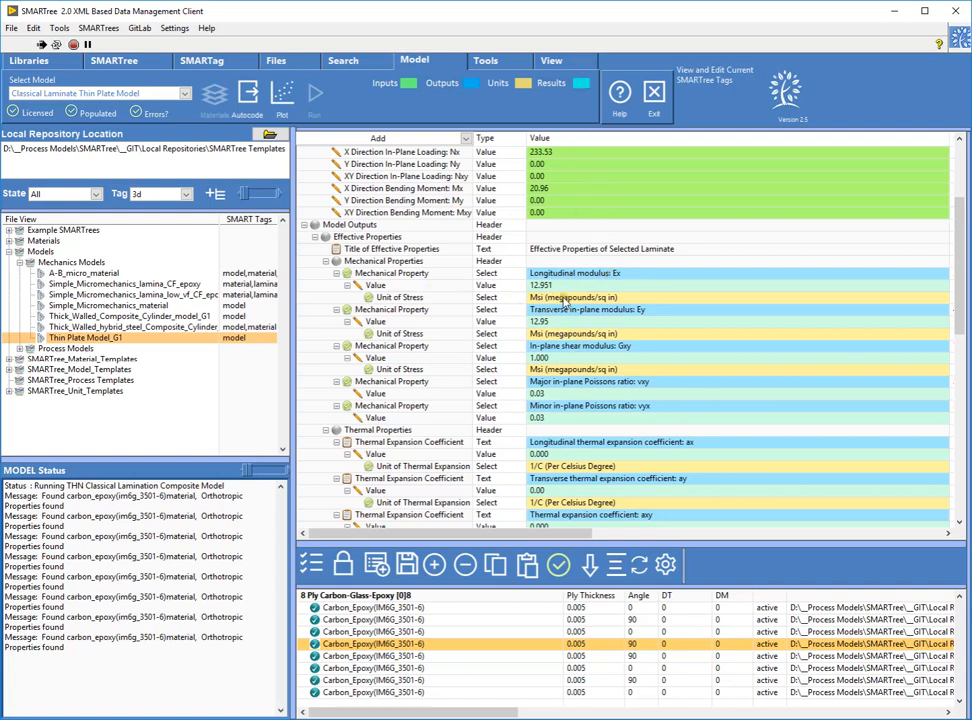
scroll(605, 300, "down", 4)
scroll(605, 302, "up", 6)
scroll(390, 247, "down", 2)
left_click_drag(293, 396, 330, 396)
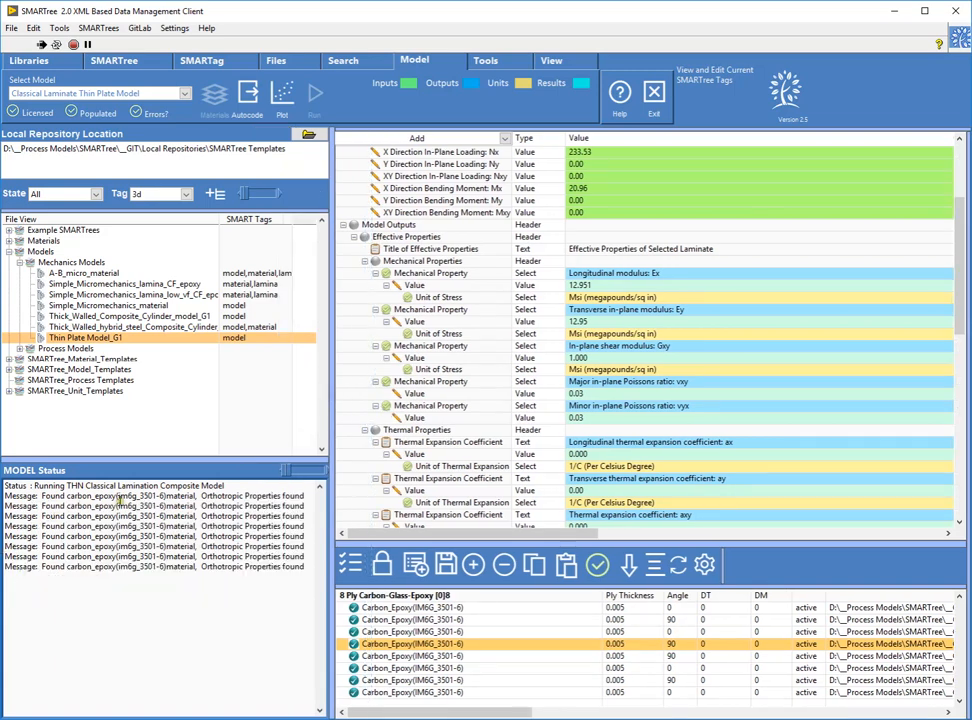
scroll(460, 310, "up", 4)
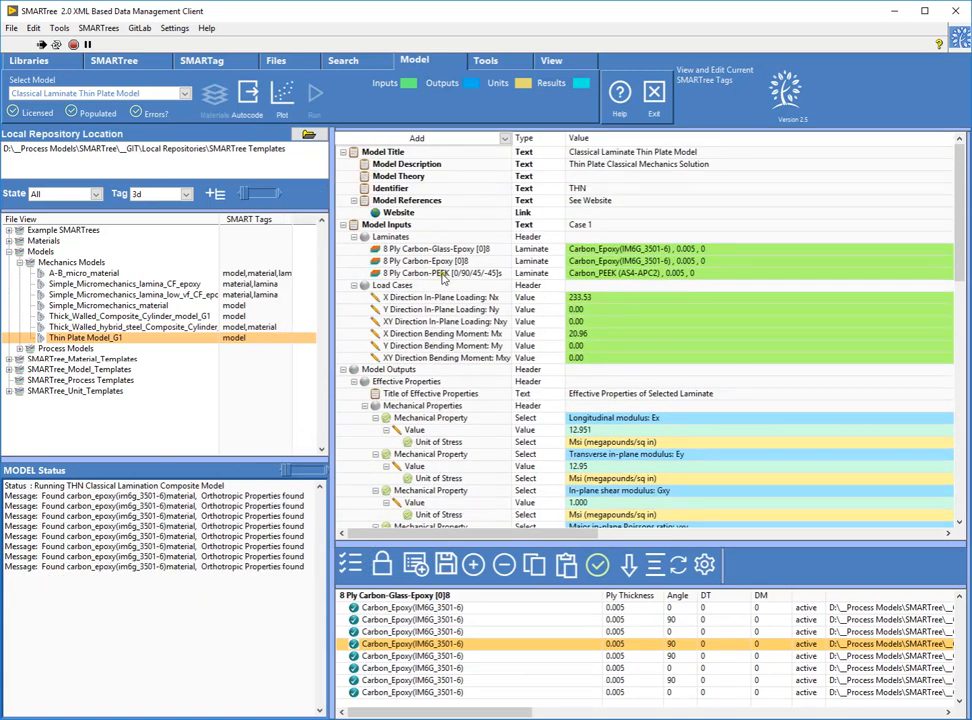
Step: Display the plot under Global Total Stresses and enlarge the plot area
left_click(443, 250)
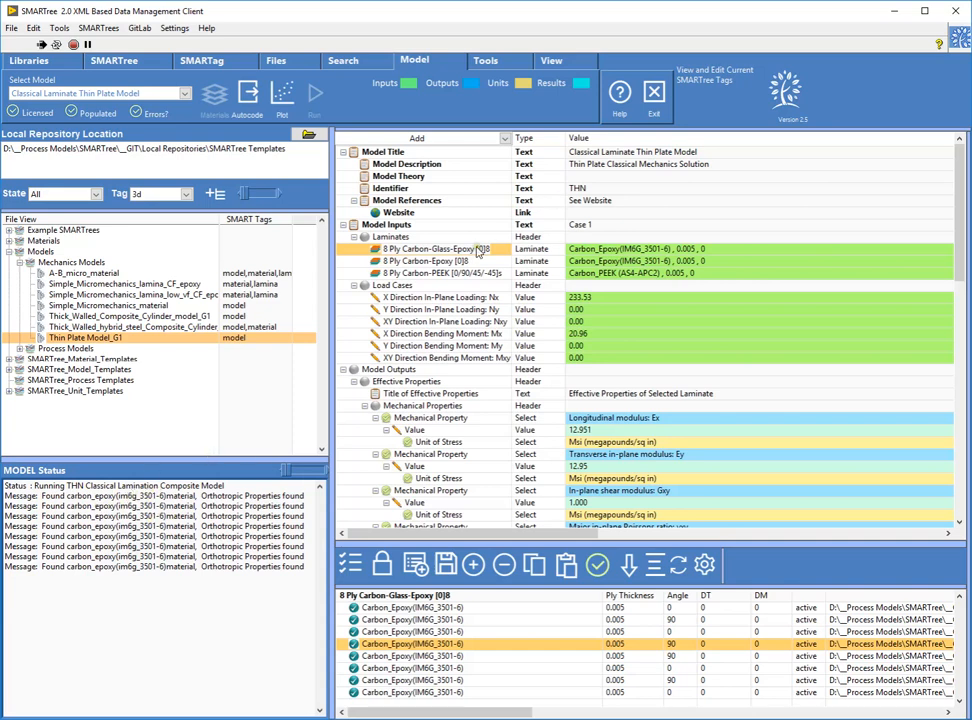
scroll(478, 252, "down", 2)
scroll(476, 253, "down", 2)
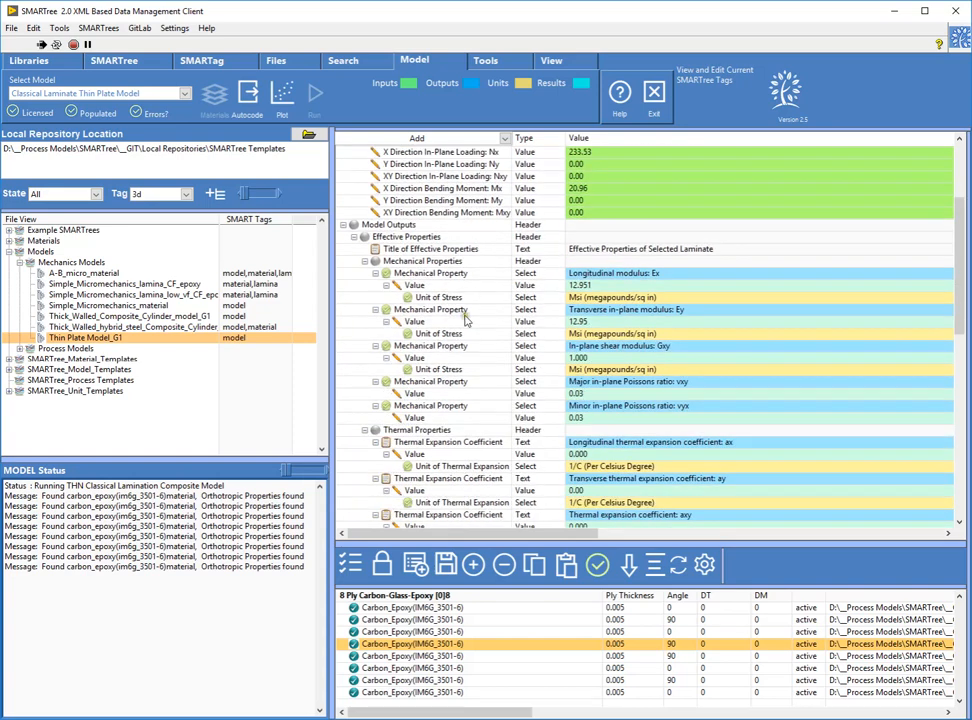
scroll(470, 308, "down", 8)
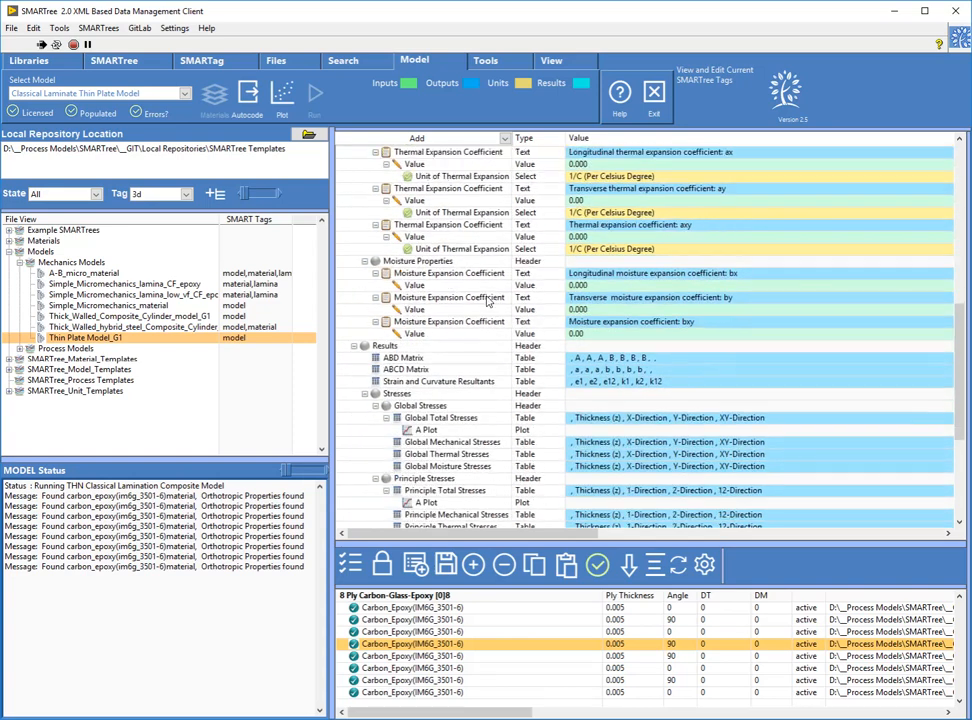
left_click(426, 430)
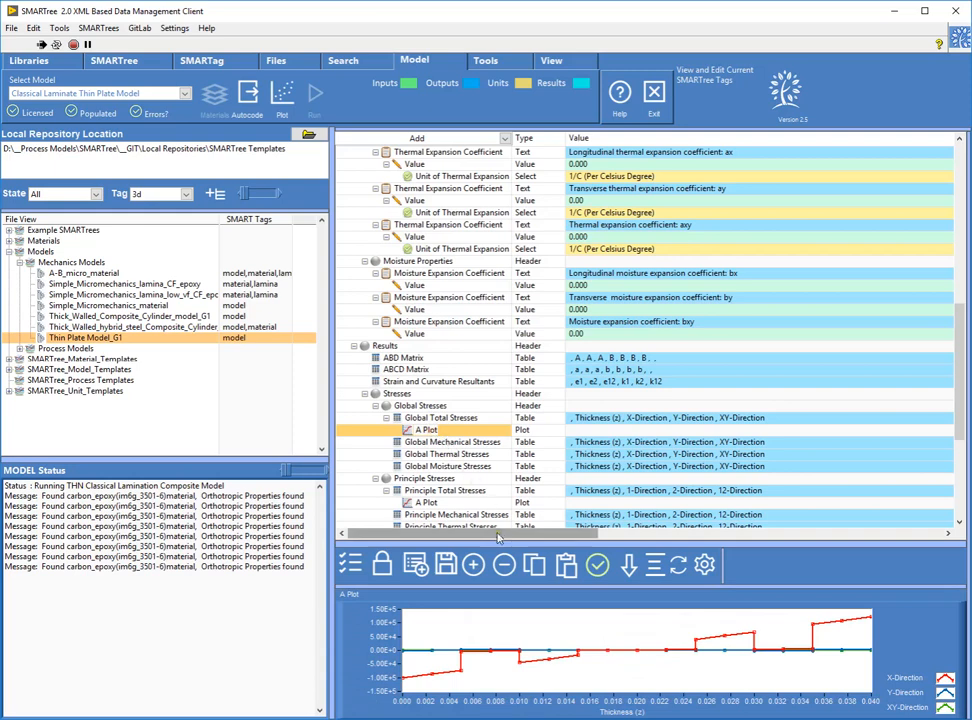
left_click_drag(497, 541, 497, 400)
Step: Set the X direction in-plane loading Nx to -311.48 and the X direction bending moment Mx to -9.29
scroll(489, 303, "up", 12)
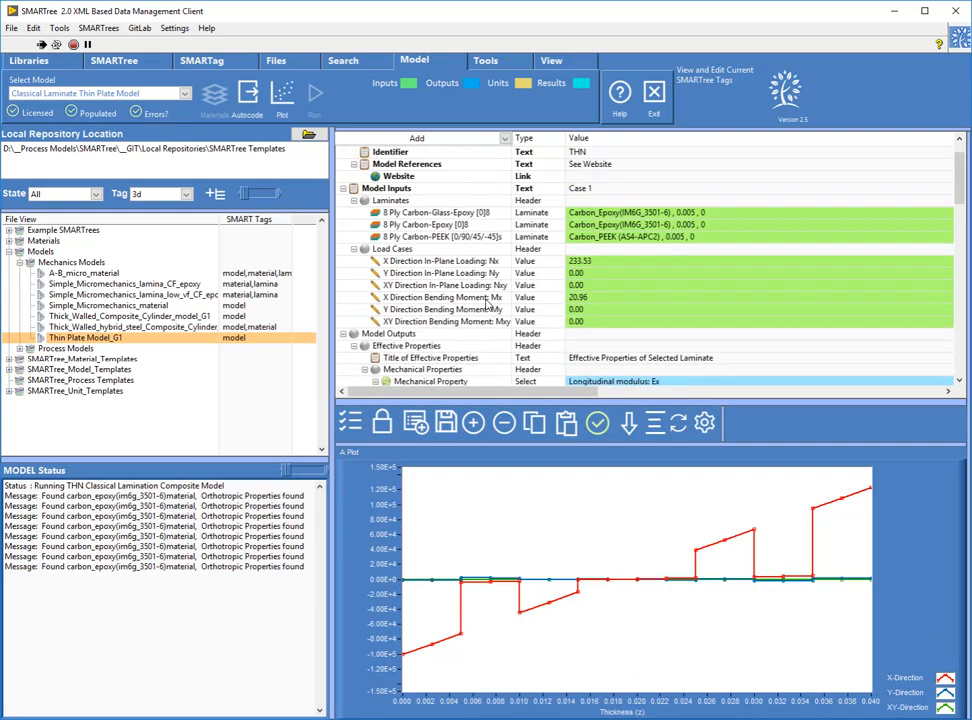
left_click(482, 297)
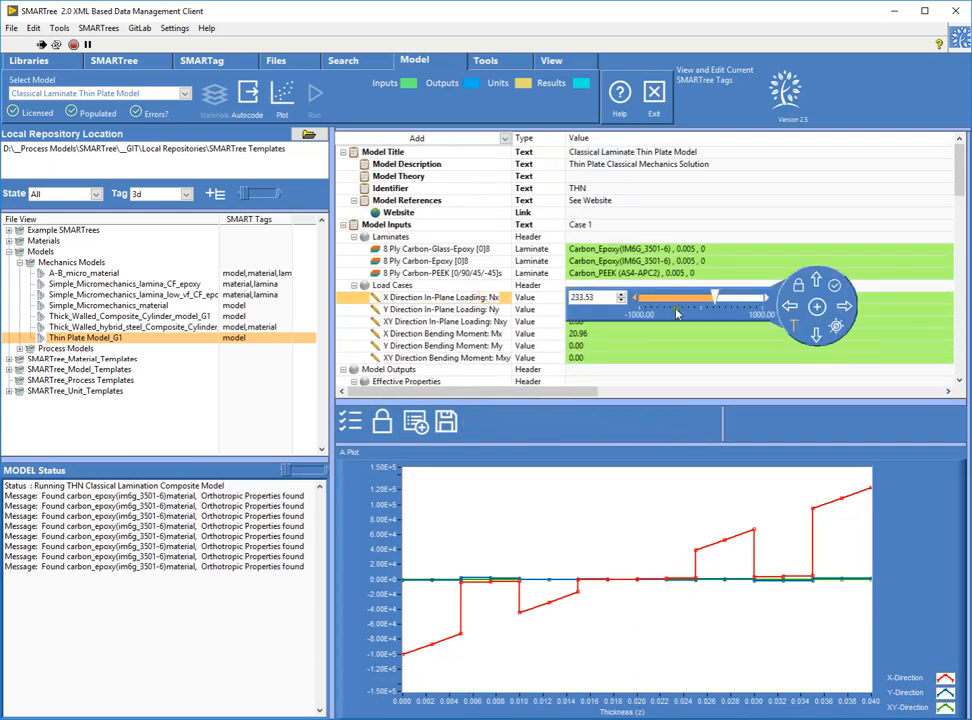
left_click_drag(710, 297, 681, 297)
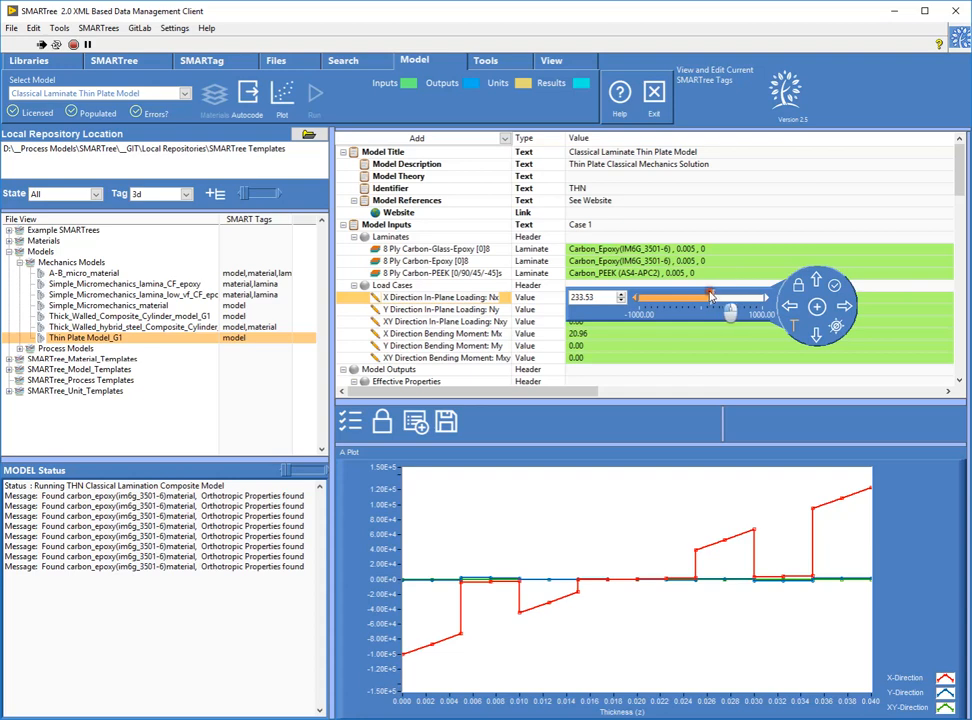
left_click(497, 334)
mouse_move(712, 334)
left_mouse_down()
mouse_move(678, 334)
mouse_move(718, 337)
mouse_move(695, 335)
left_mouse_up()
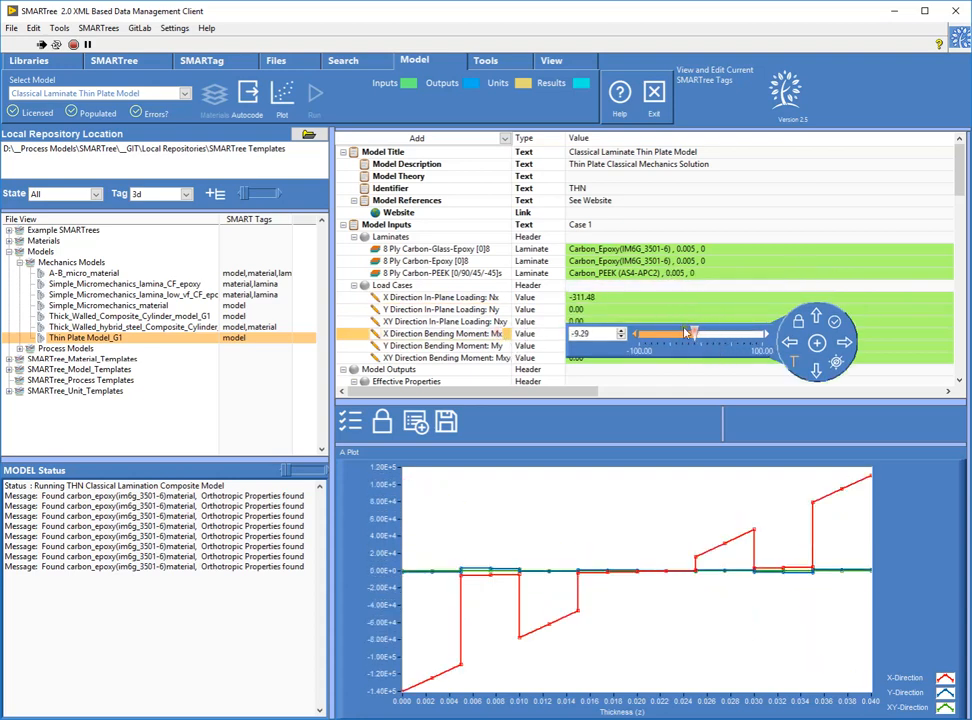
Step: Duplicate all eight plies of the 8 Ply Carbon-Glass-Epoxy laminate to make a 16-ply layup
left_click(494, 250)
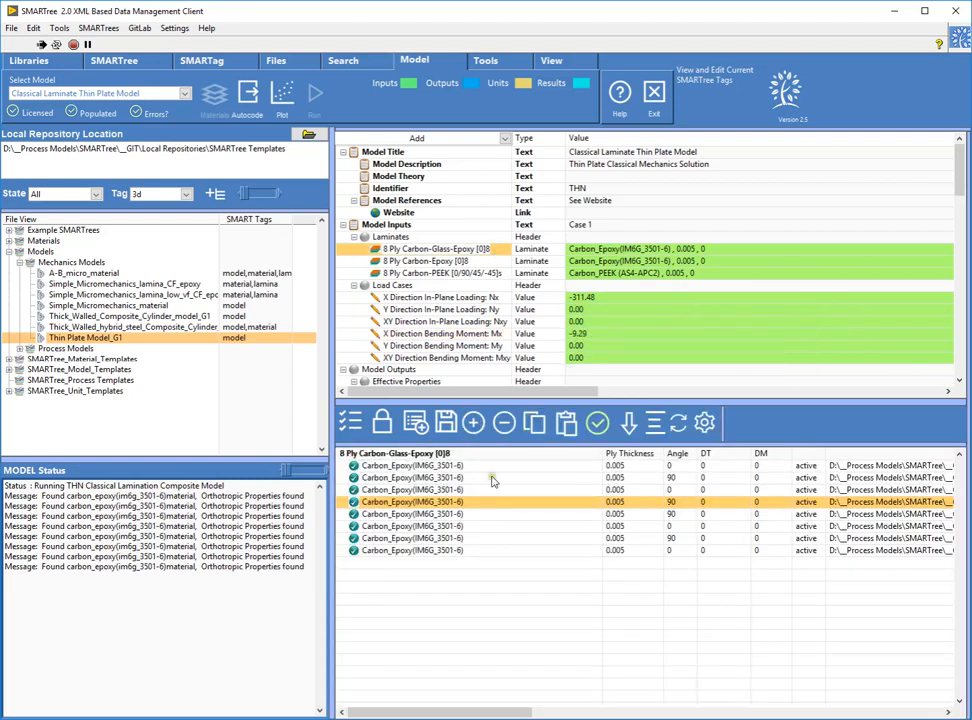
left_click(445, 466)
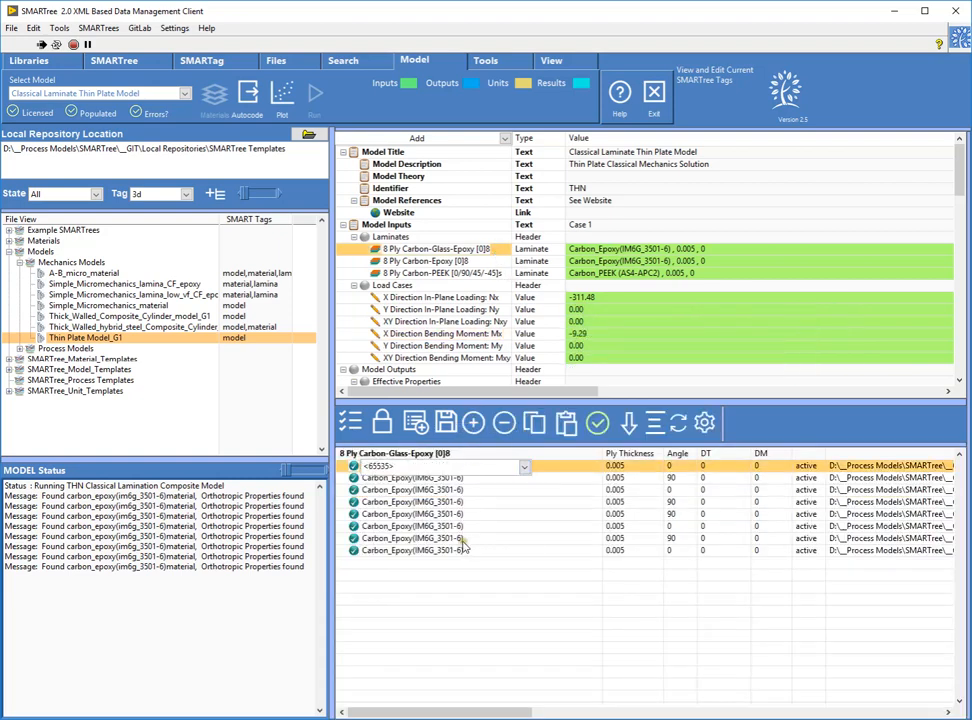
left_click(462, 551, "shift")
left_click(474, 423)
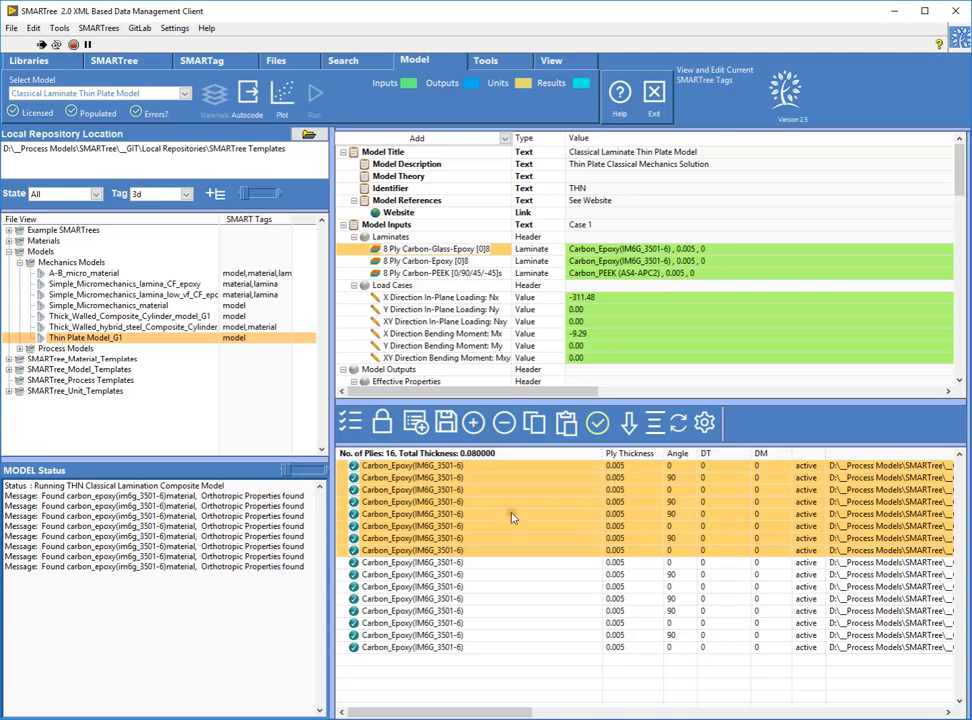
Step: Apply the common layup Quasi Laminate [0/90/45/-45]s to the first eight plies and mirror them symmetrically
right_click(685, 468)
mouse_move(714, 621)
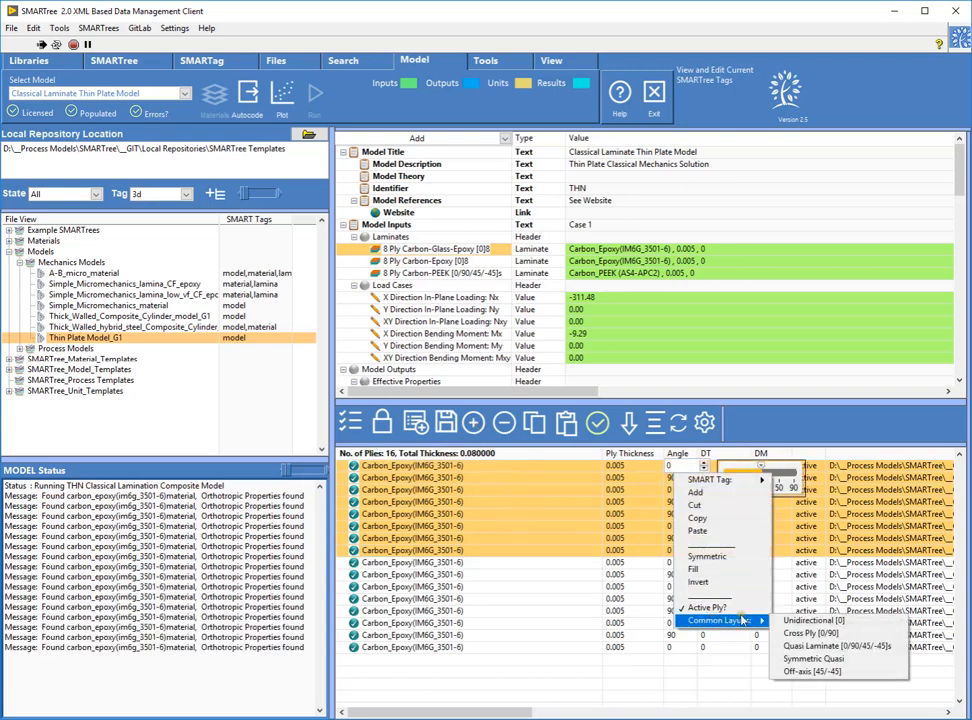
left_click(815, 642)
left_click(657, 422)
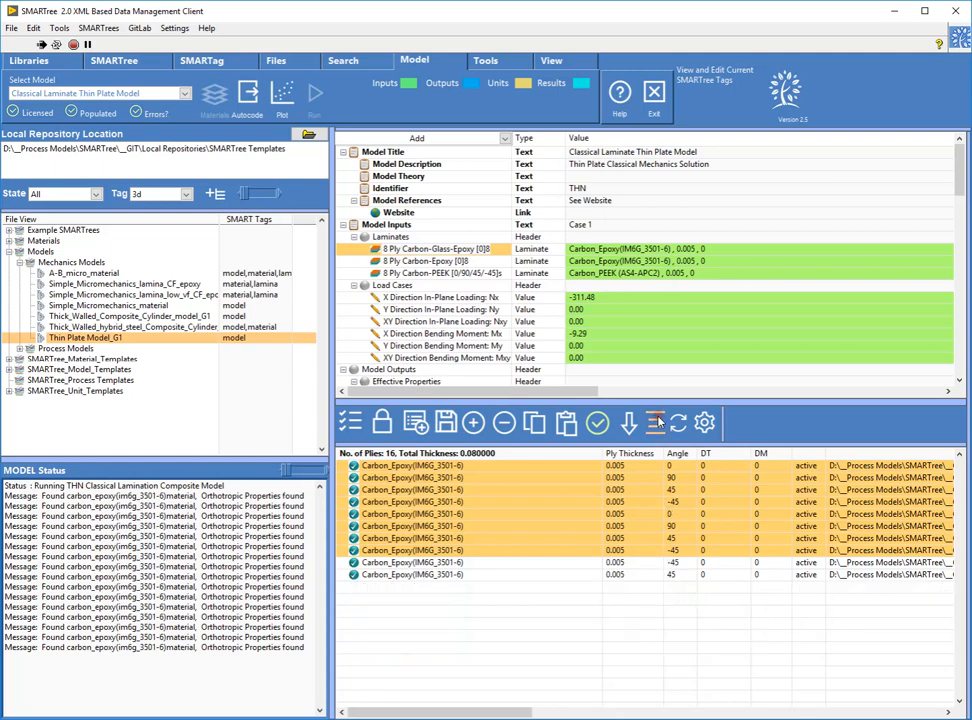
Step: Inspect the material and ply thickness fields of individual plies in the 16-ply layup
left_click(462, 563)
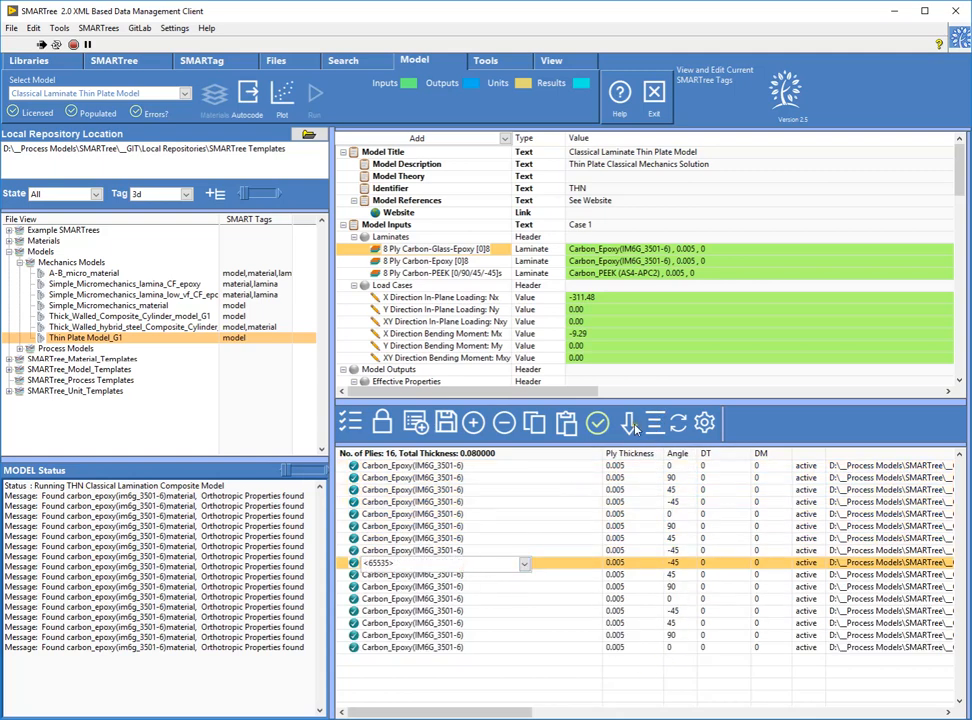
left_click(622, 467)
left_click(620, 529)
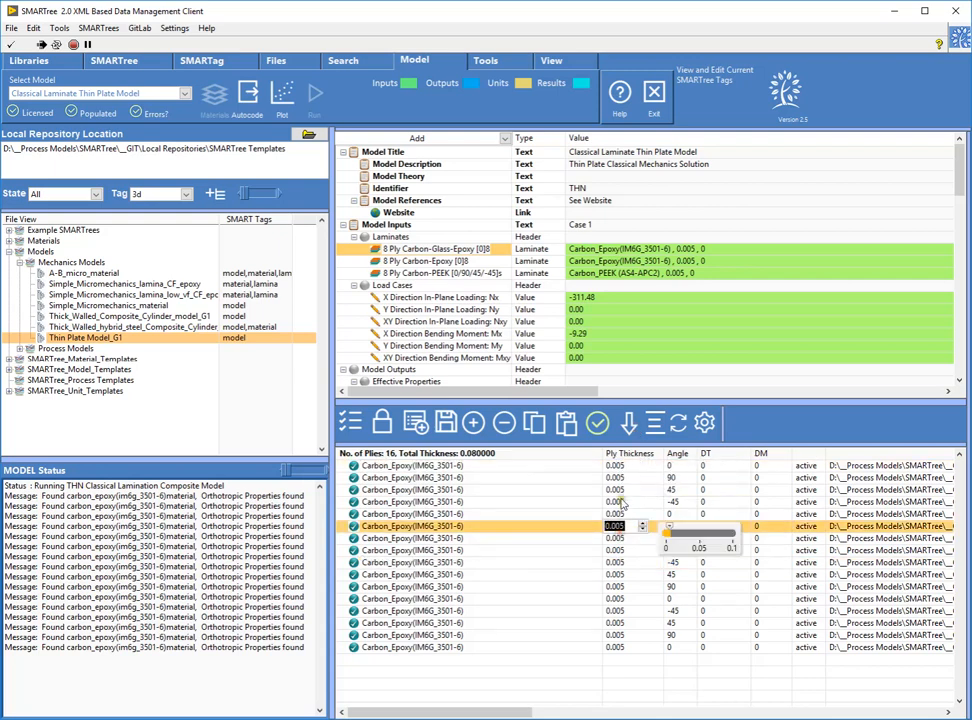
left_click(625, 470)
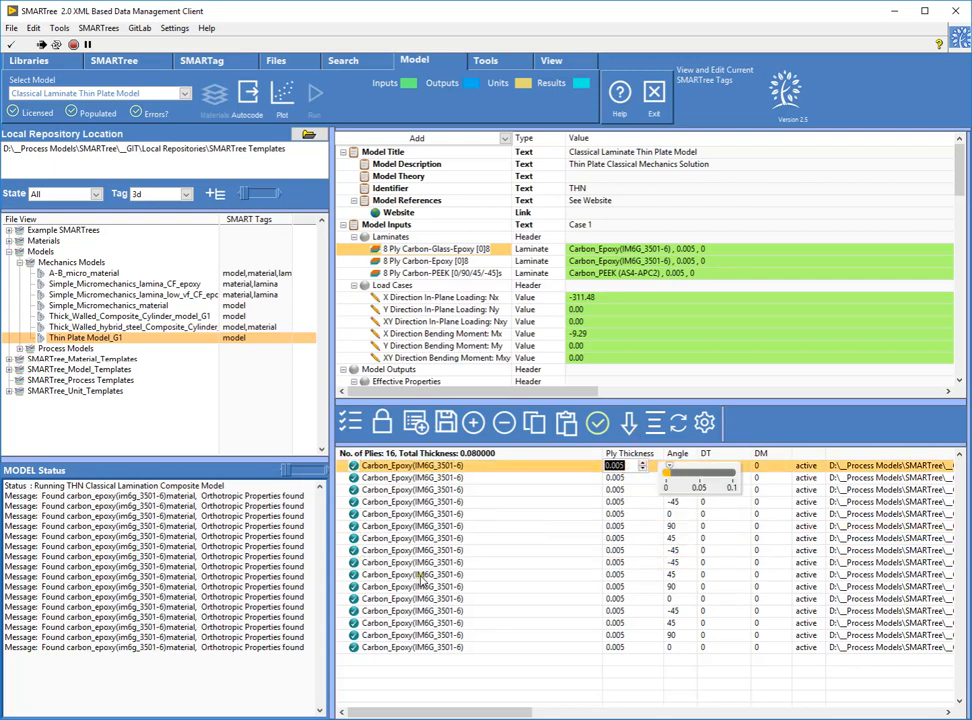
left_click(444, 469)
left_click(655, 468)
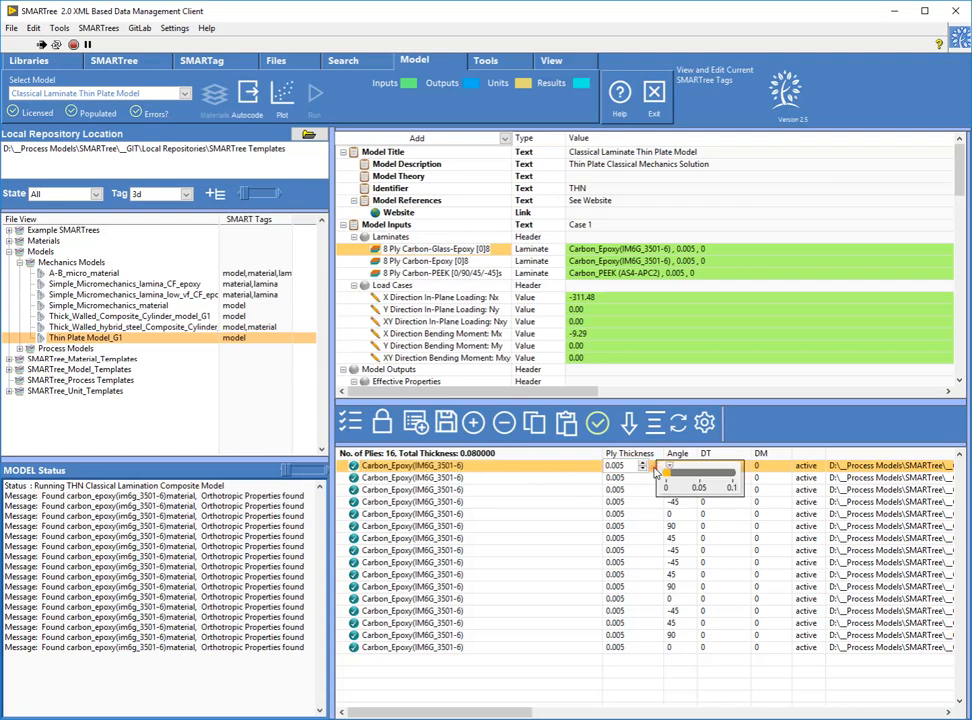
Step: Open the material choices for the first ply and look through the metals without changing the material
left_click(511, 466)
left_click(481, 467)
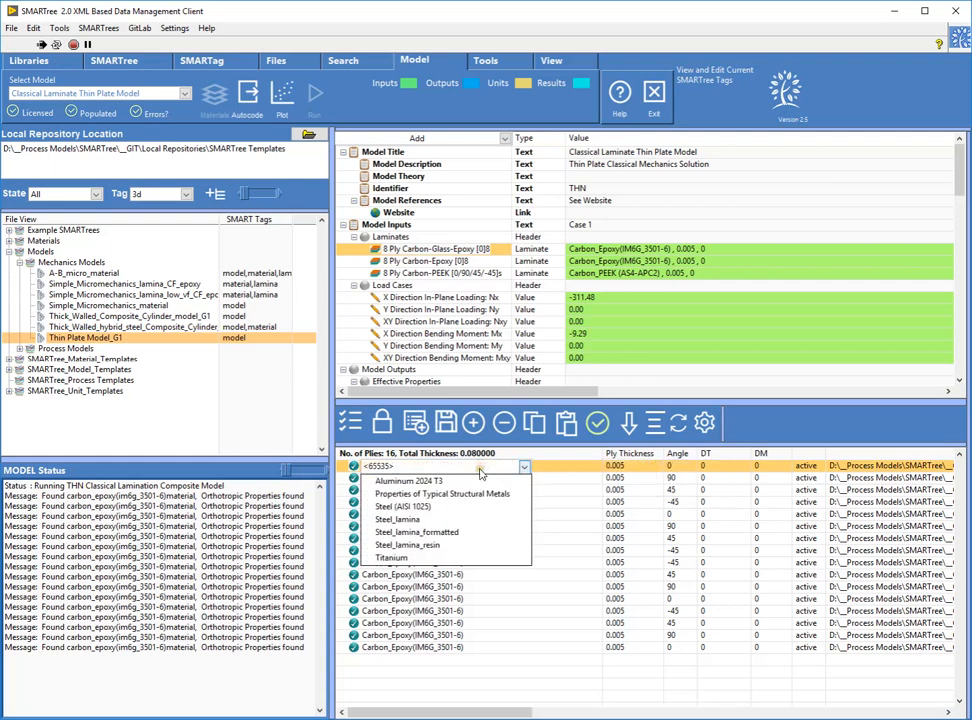
left_click(481, 467)
left_click(445, 514)
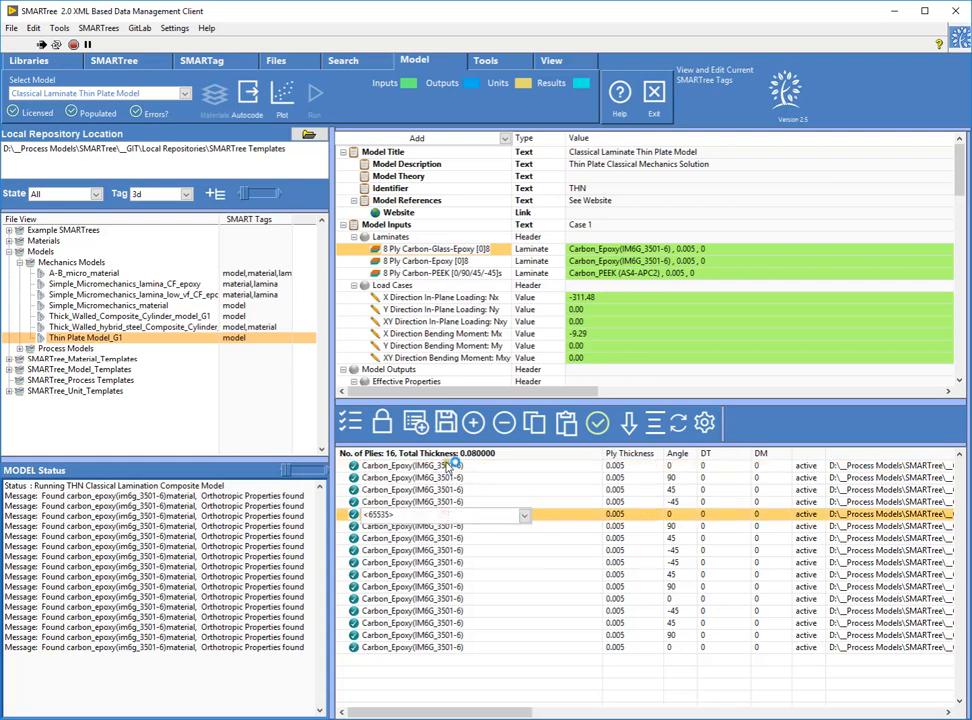
left_click(449, 467)
Step: Filter the ply material choices by the SMART Tag lamina and list the matching materials for the first ply
right_click(449, 467)
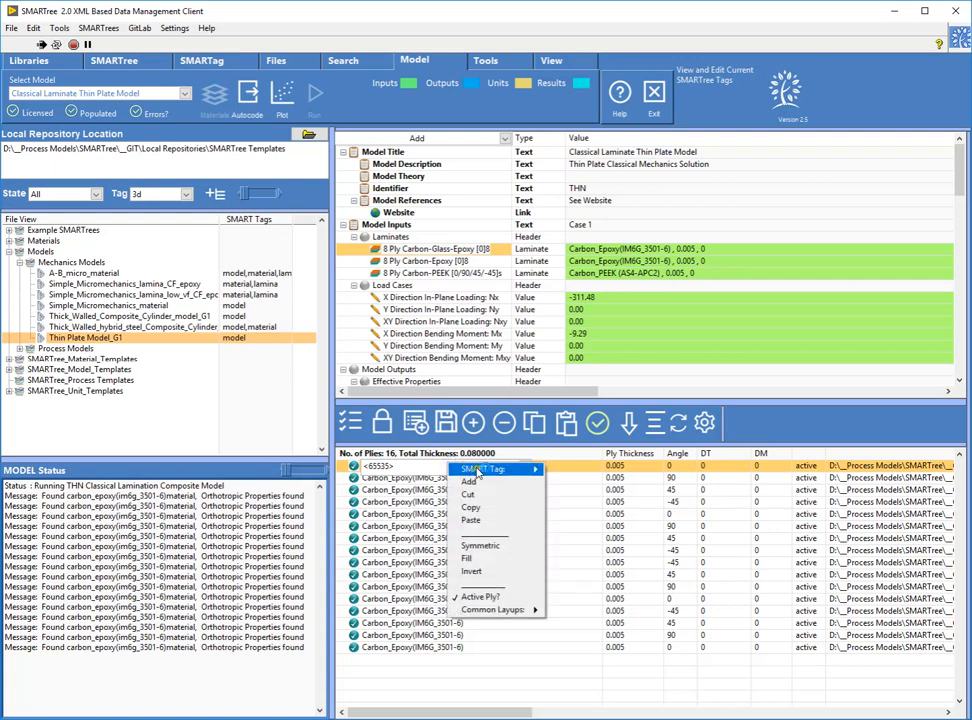
mouse_move(490, 469)
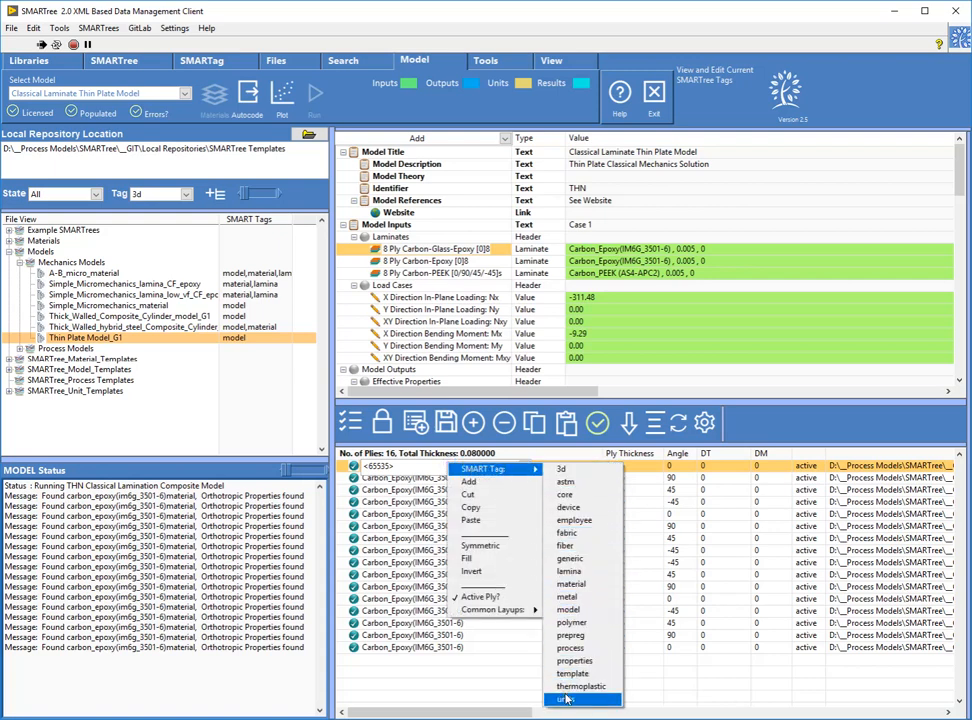
left_click(569, 570)
left_click(455, 466)
left_click(458, 466)
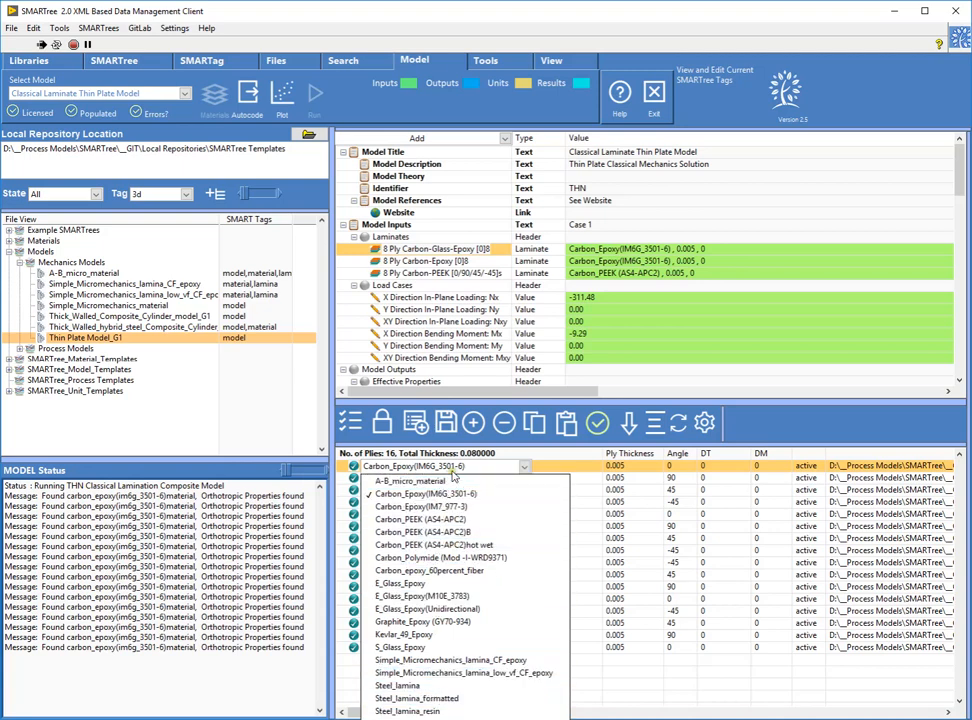
Step: Filter the ply material choices by the SMART Tag metal and view the list for the first ply
left_click(452, 466)
right_click(459, 467)
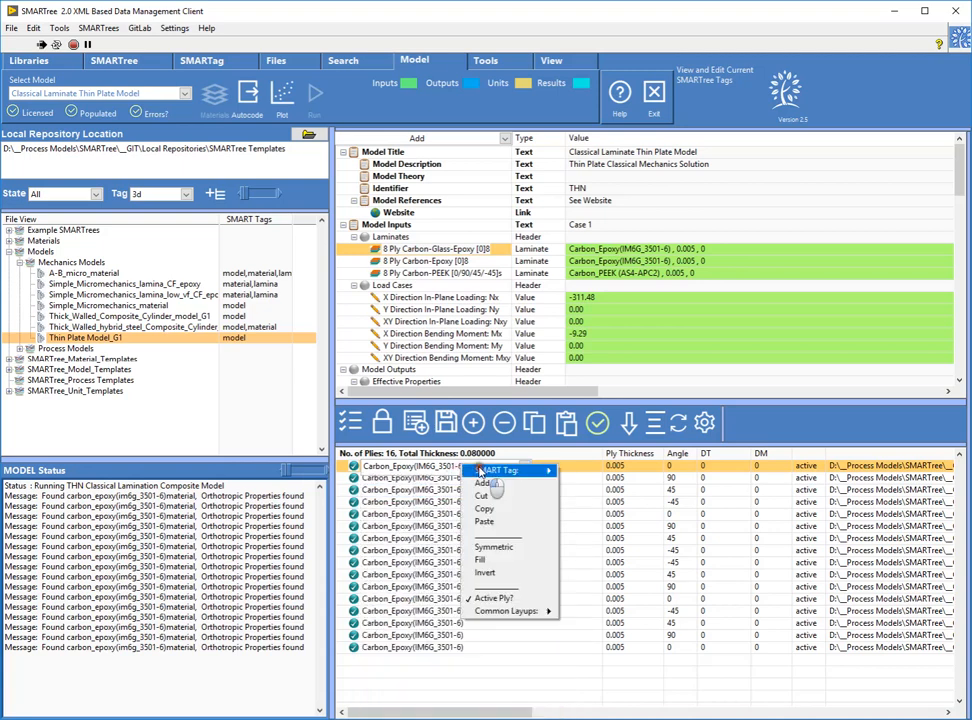
left_click(584, 590)
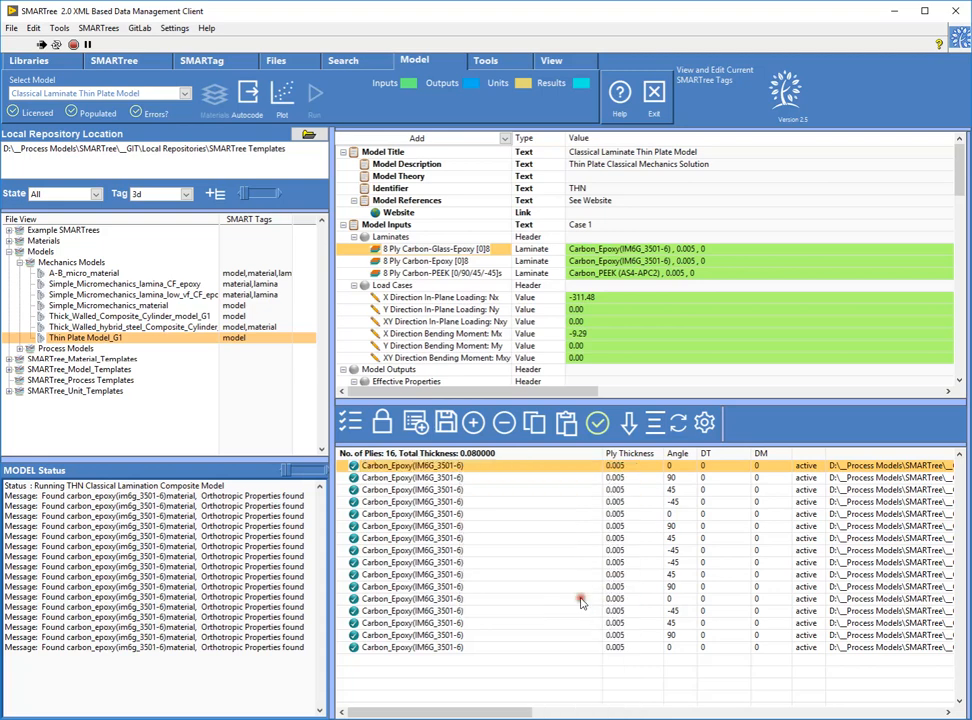
left_click(464, 471)
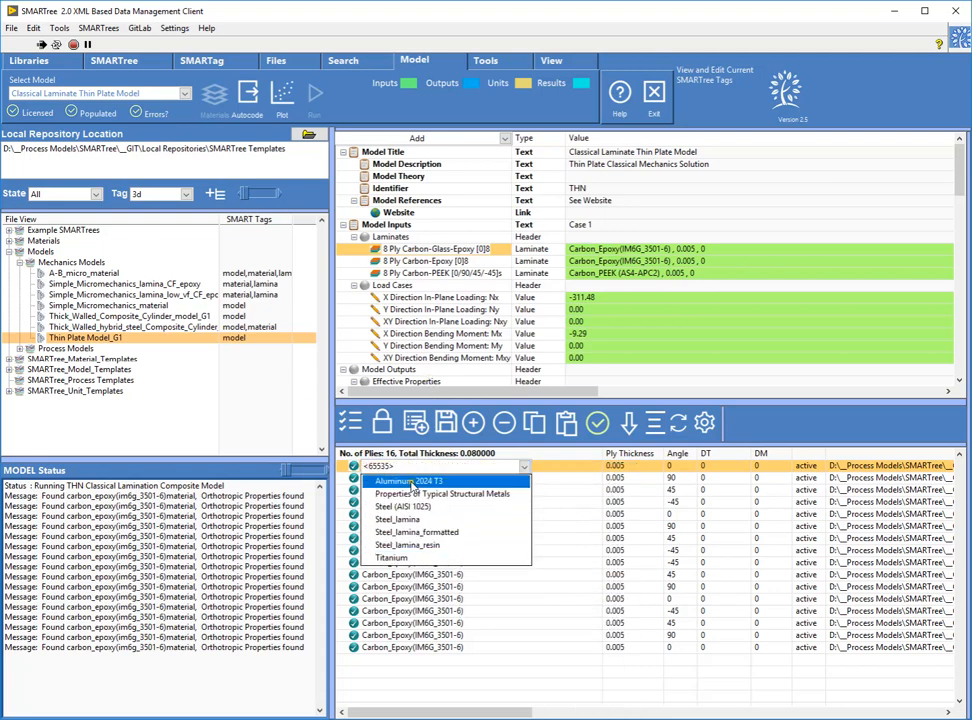
left_click(572, 488)
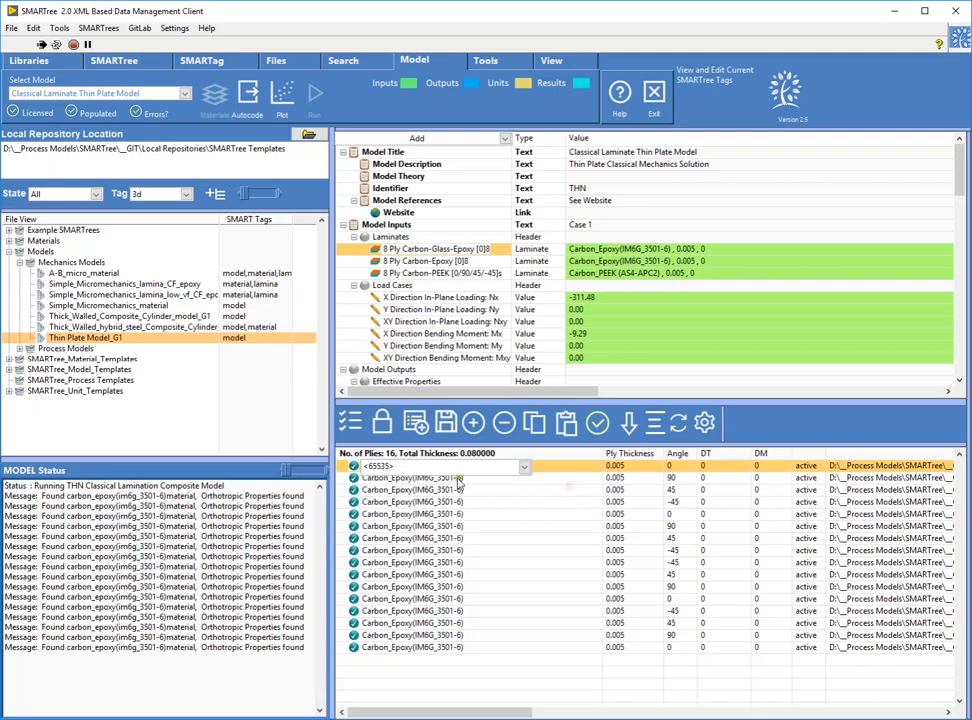
Step: Set the first ply's material filter back to the SMART Tag lamina
left_click(440, 489)
left_click(440, 466)
right_click(452, 467)
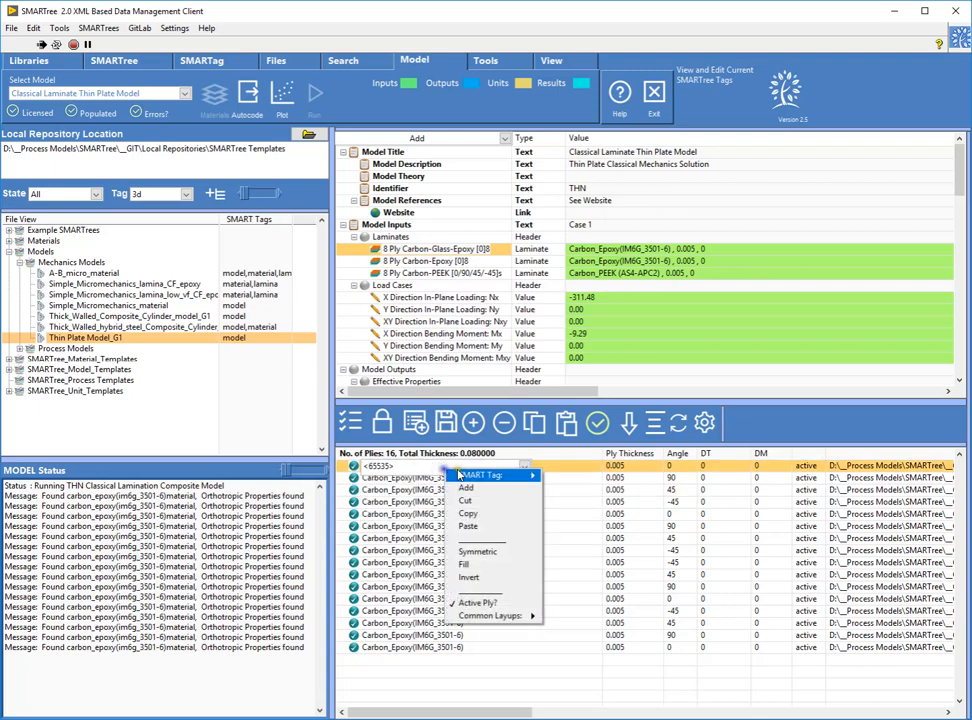
mouse_move(488, 475)
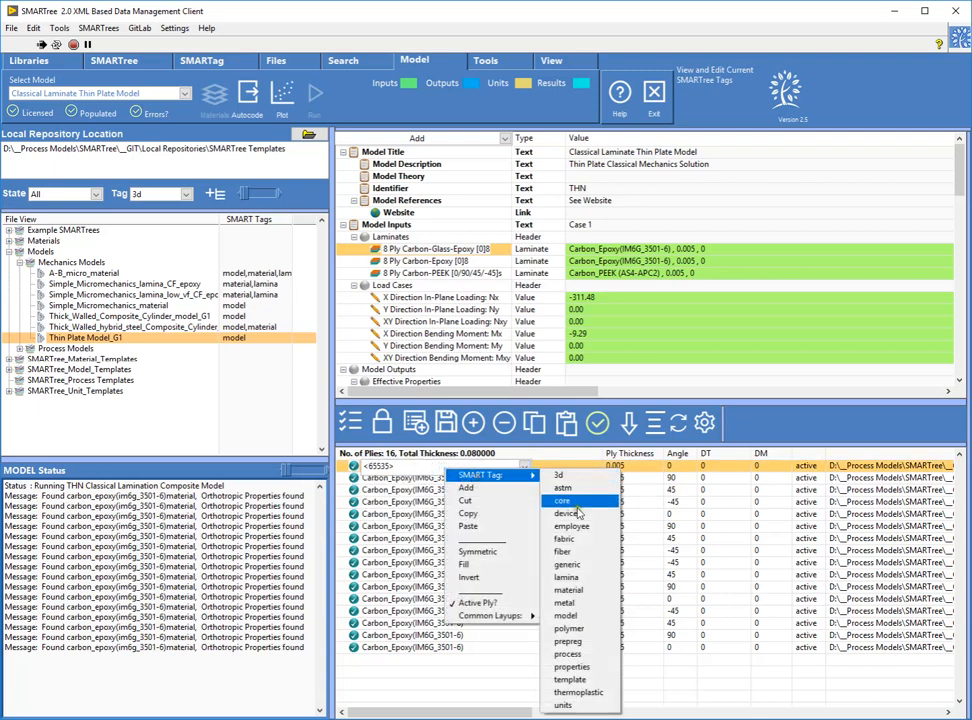
left_click(566, 576)
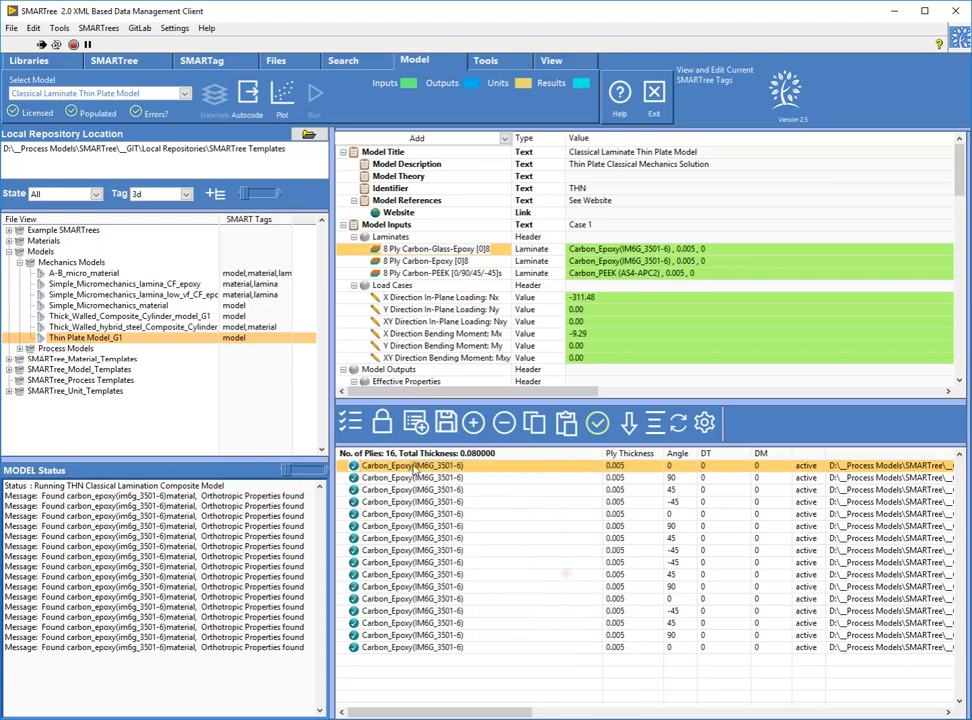
Step: Run the model with the 8 Ply Carbon-Epoxy [0]8 laminate and open its Global Total Stresses plot in a separate window
left_click(430, 262)
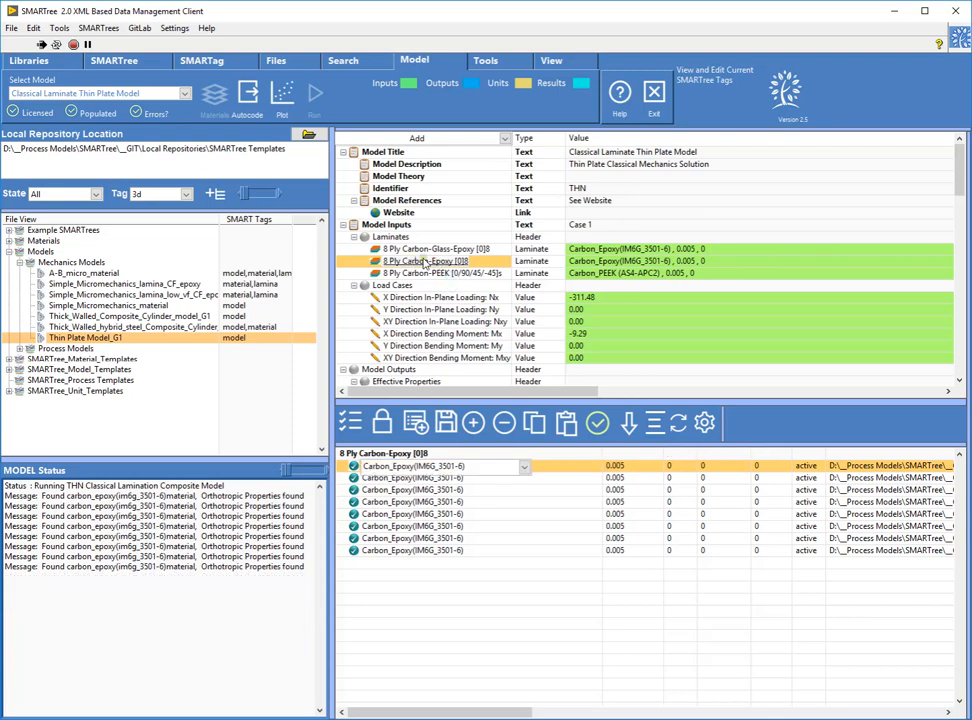
scroll(500, 302, "down", 7)
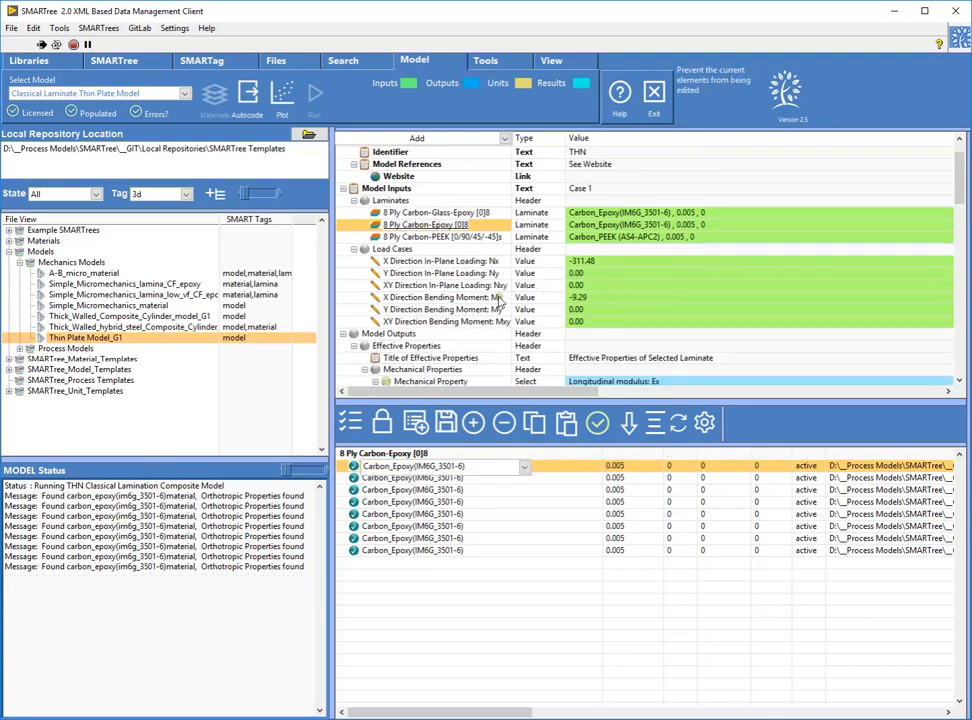
scroll(500, 302, "down", 8)
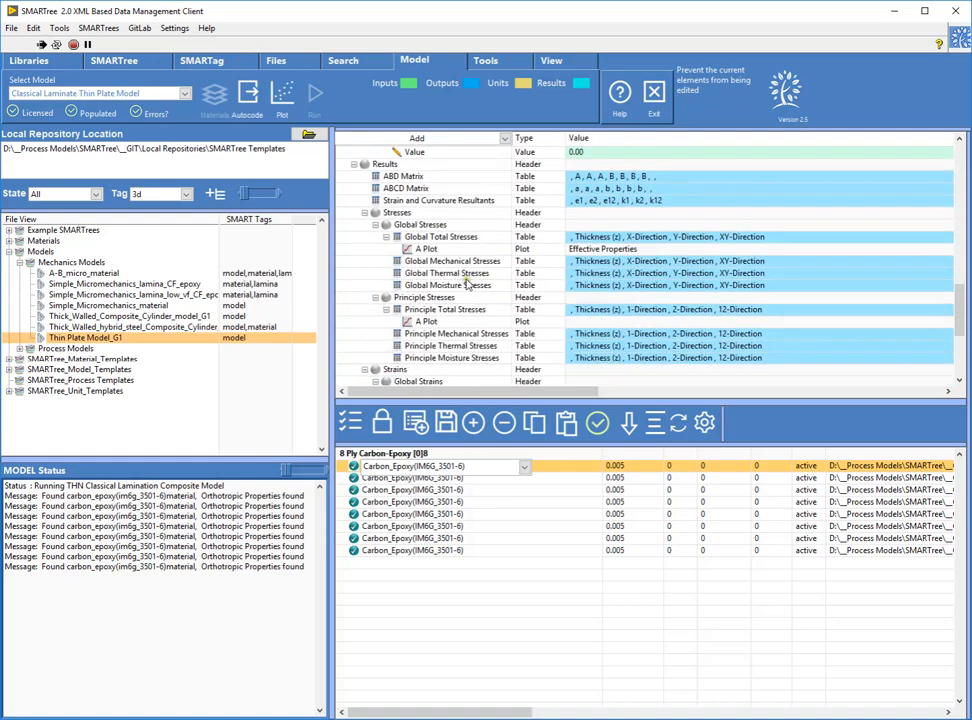
left_click(463, 250)
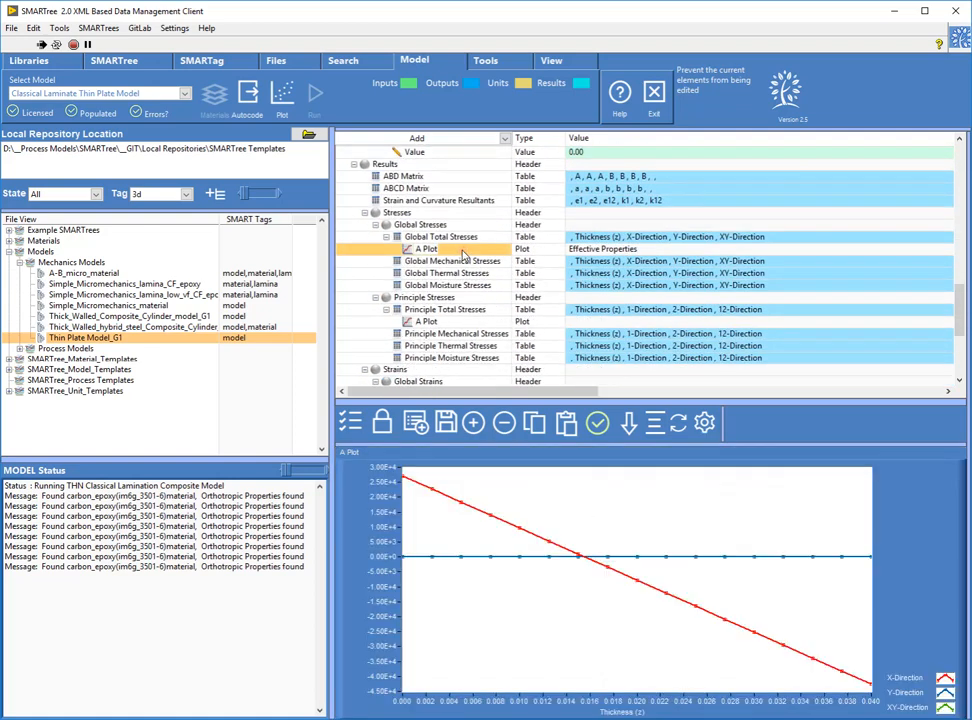
double_click(463, 250)
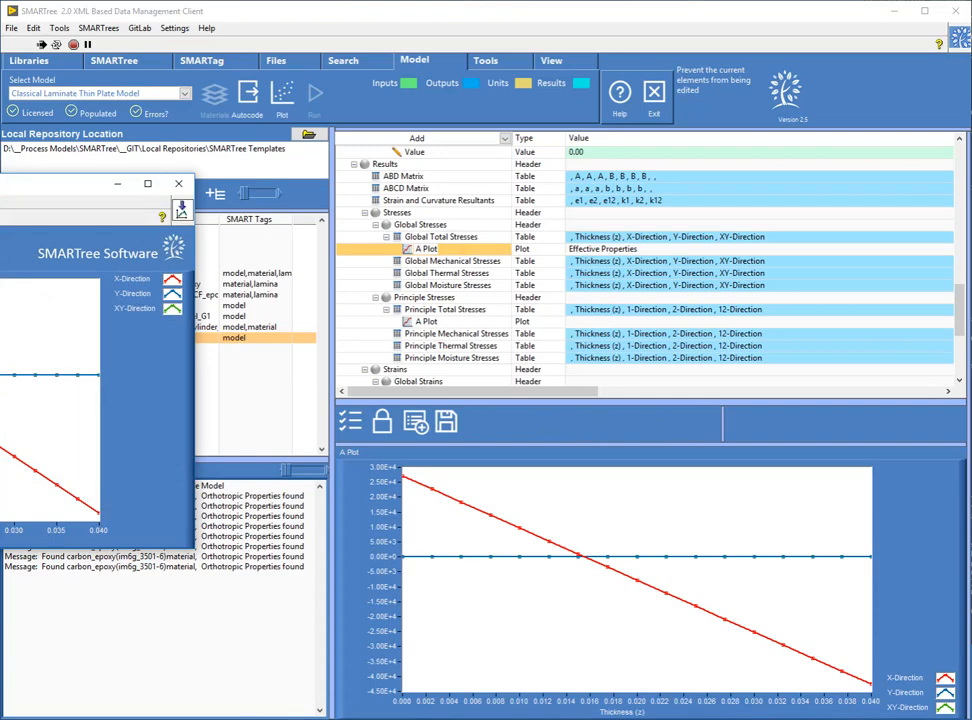
left_click_drag(0, 186, 782, 386)
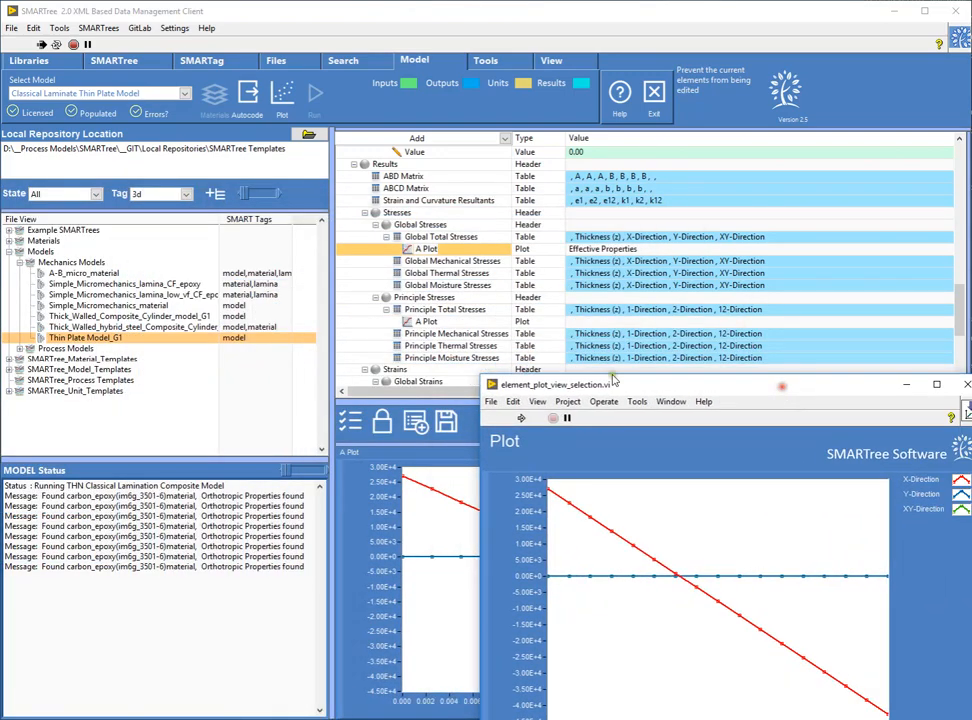
Step: Rearrange the plot and main windows and rerun the model with the 8 Ply Carbon-Glass-Epoxy [0]8 laminate
scroll(447, 259, "up", 15)
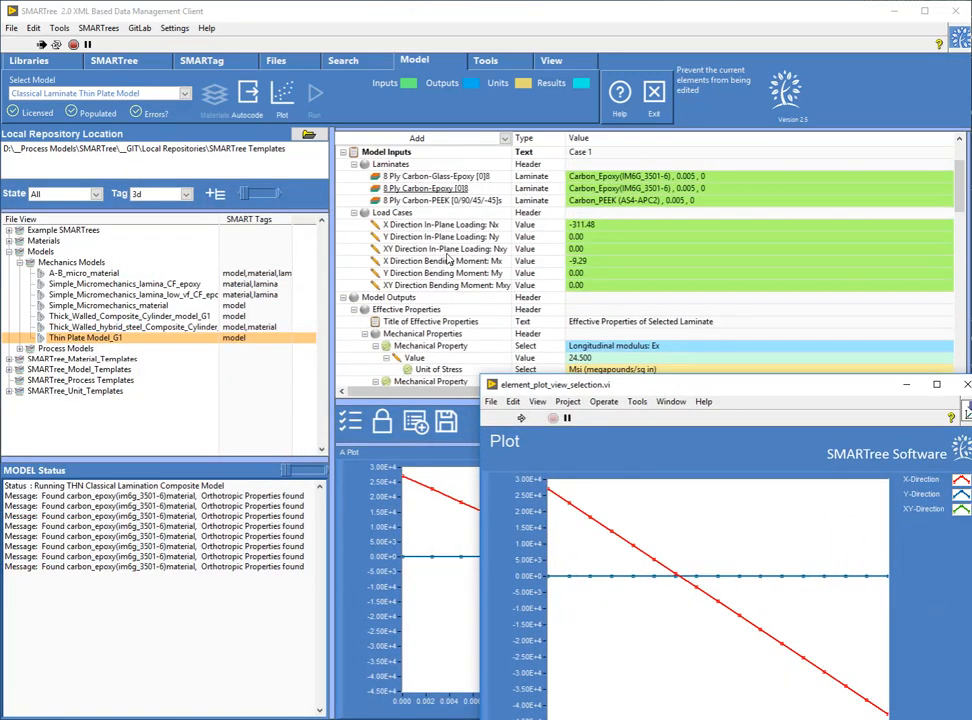
scroll(447, 259, "up", 3)
left_click(451, 215)
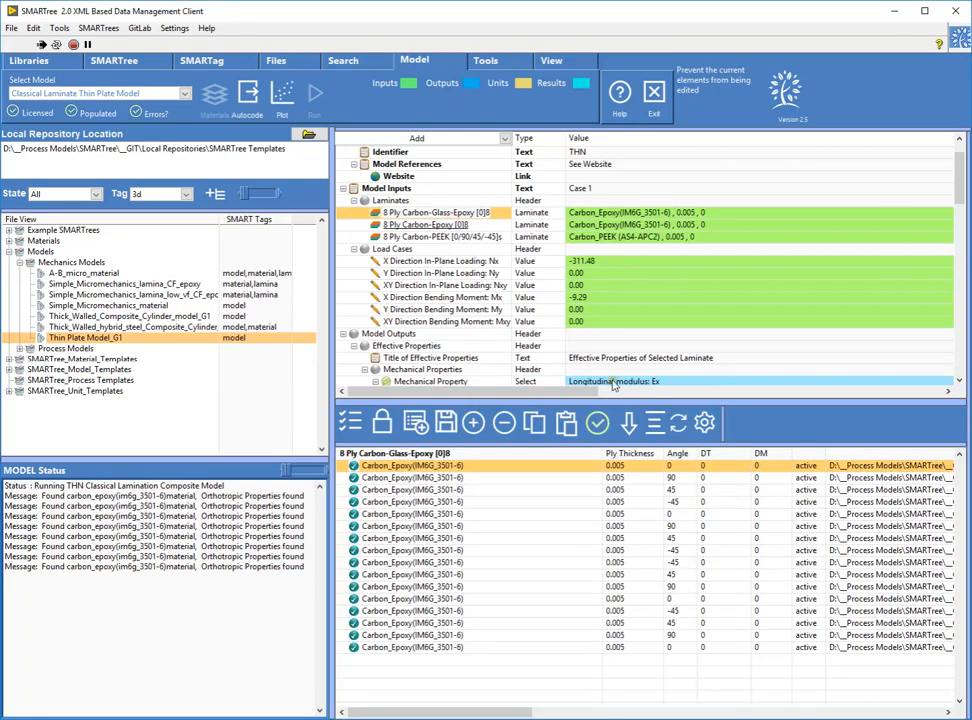
left_click(658, 19)
left_click_drag(968, 404, 833, 371)
left_click_drag(733, 393, 169, 280)
left_click(440, 217)
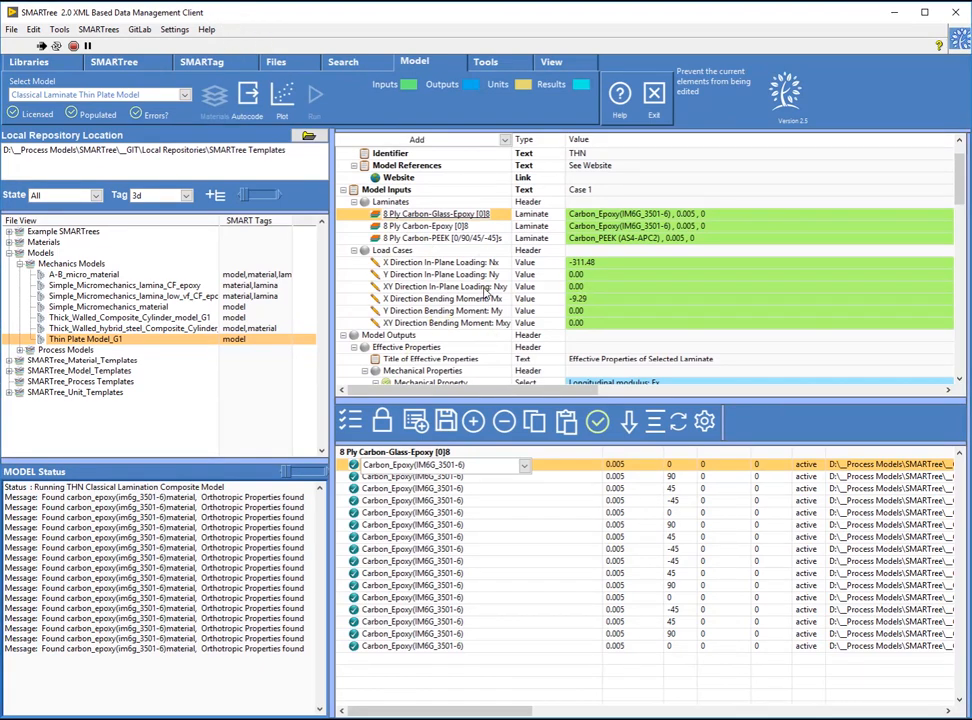
Step: Copy the 8 Ply Carbon-Epoxy [0]8 laminate and paste it as a fourth entry under Laminates
left_click(444, 227)
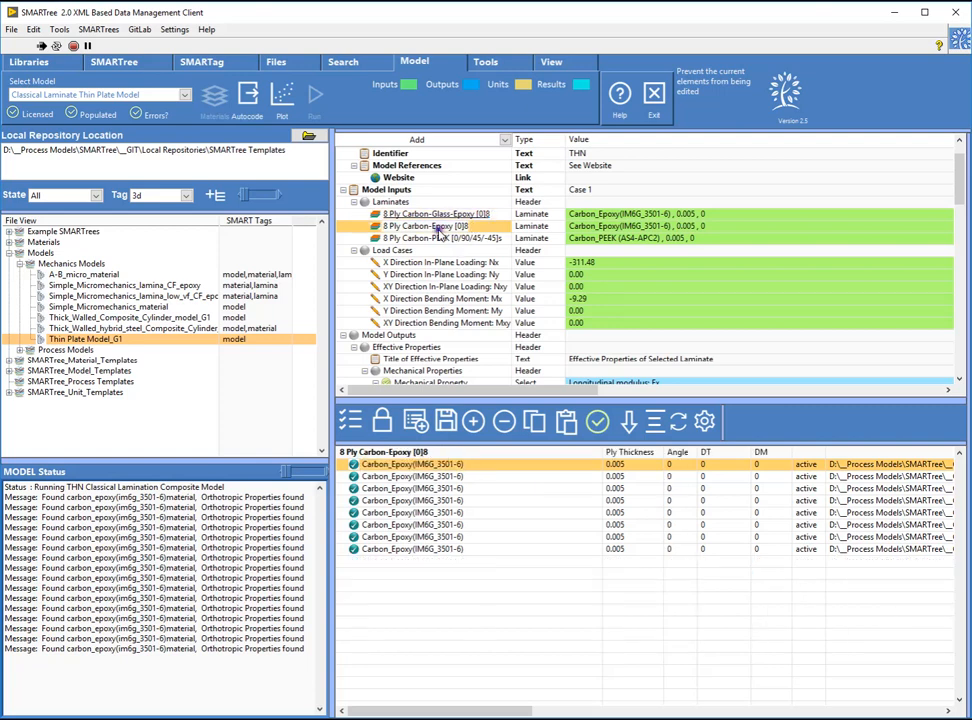
right_click(446, 229)
left_click(464, 402)
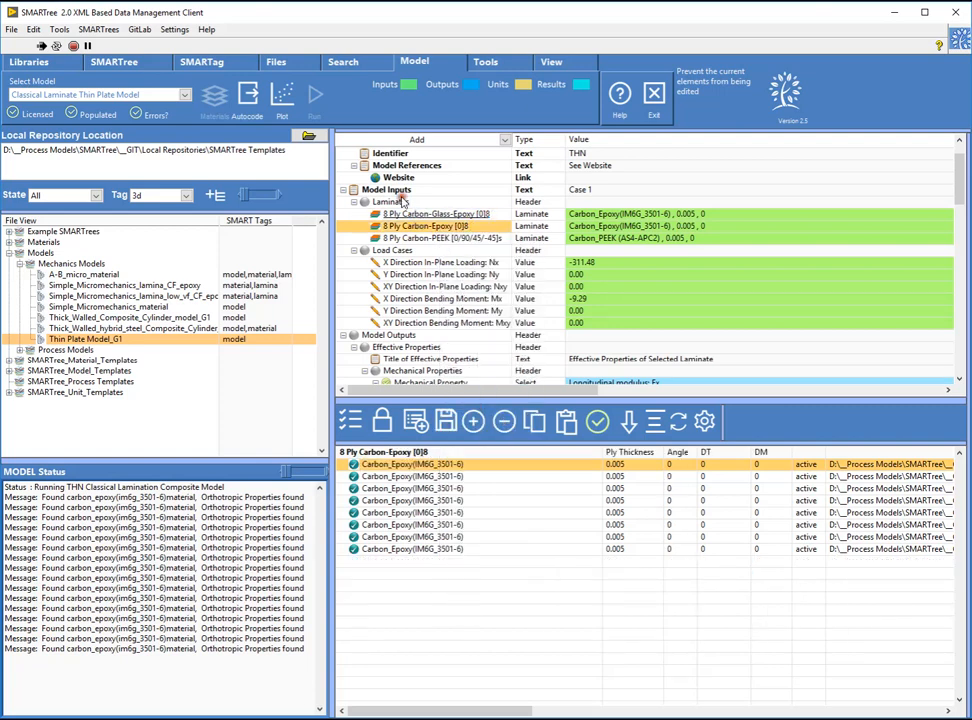
right_click(403, 201)
mouse_move(457, 383)
left_click(511, 381)
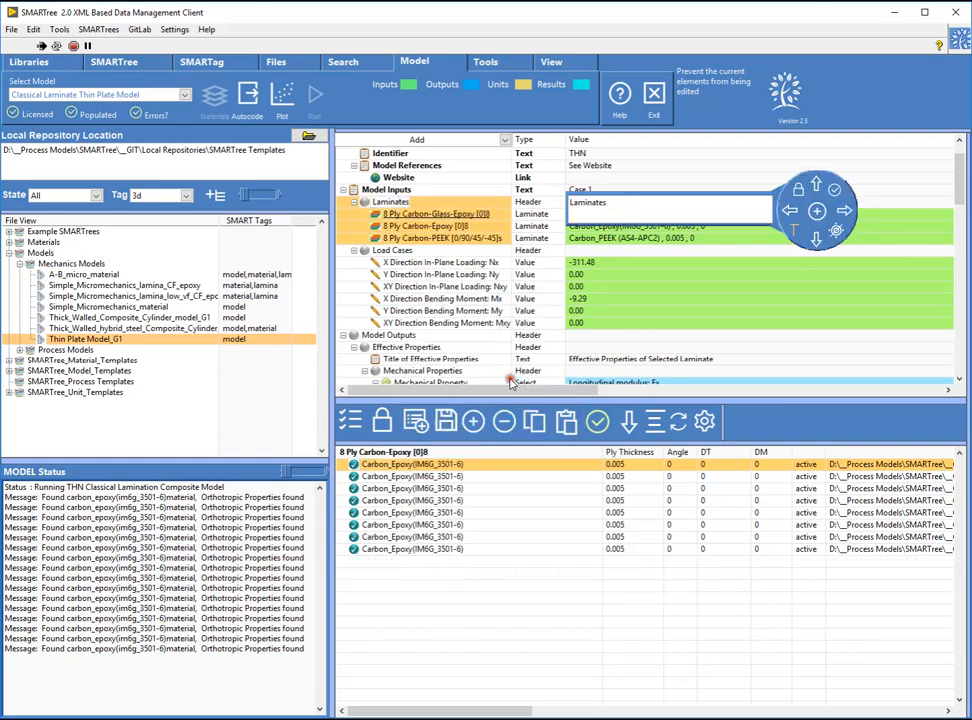
left_click(422, 251)
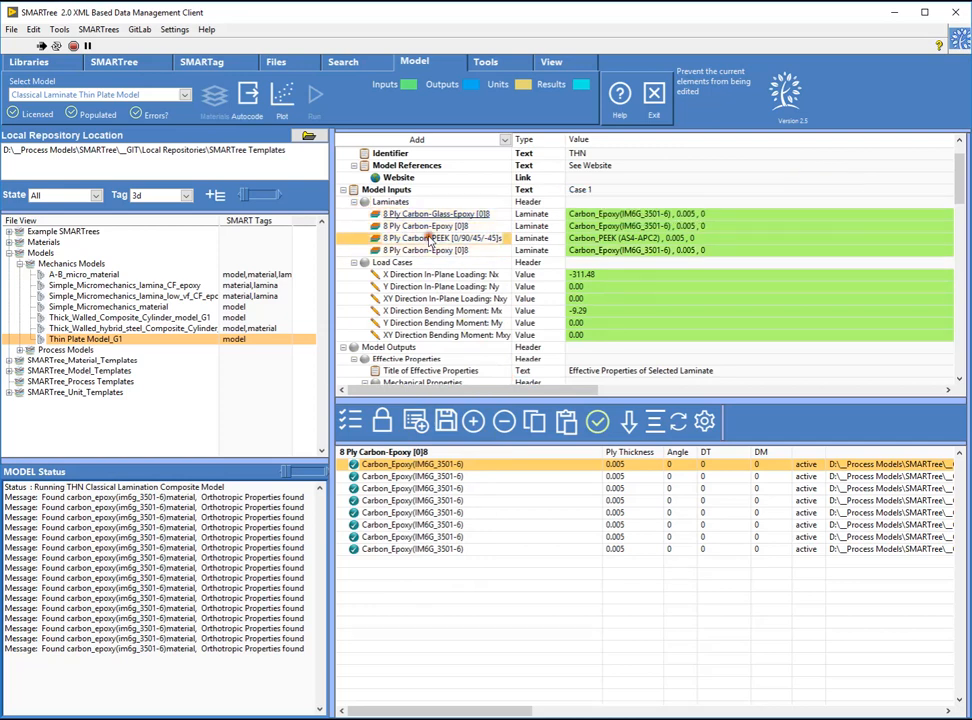
Step: View the ply layups of the 8 Ply Carbon-Epoxy [0]8 and 8 Ply Carbon-PEEK [0/90/45/-45]s laminates
left_click(440, 239)
left_click(445, 227)
left_click(432, 238)
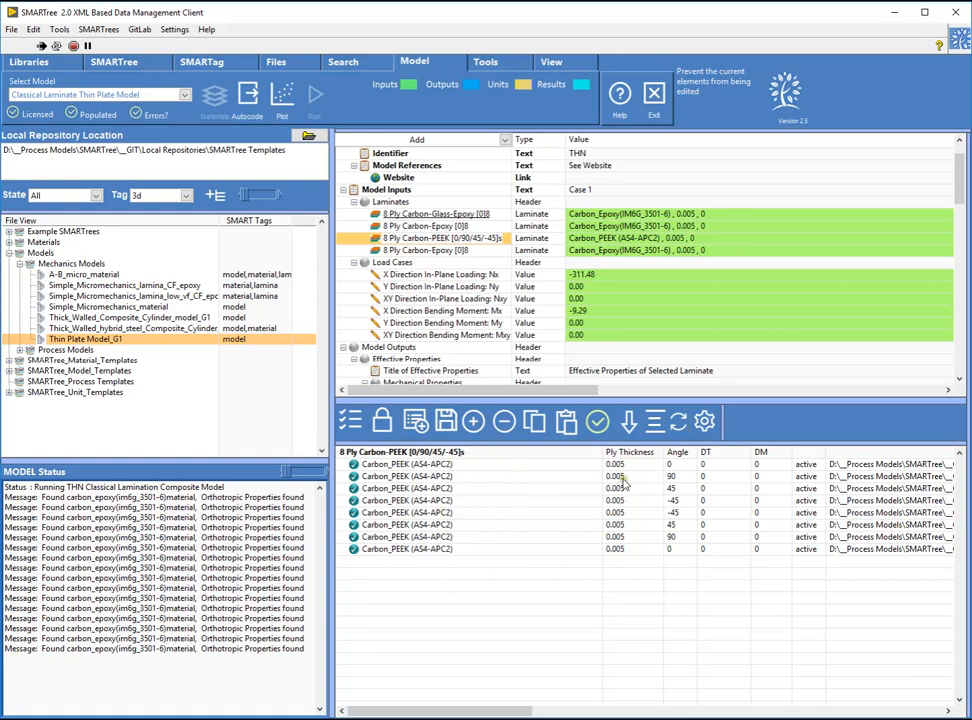
scroll(478, 270, "down", 3)
scroll(478, 270, "up", 4)
Step: Run the 8 Ply Carbon-Glass-Epoxy [0]8 laminate and display the plot under Global Total Stresses
left_click(463, 251)
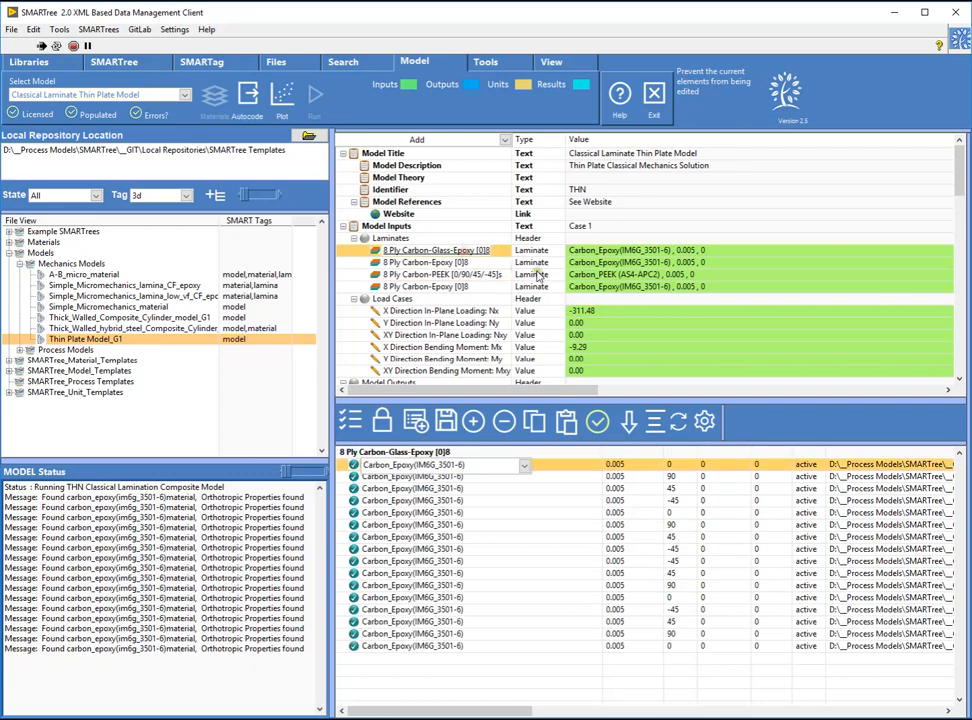
scroll(470, 275, "down", 6)
scroll(535, 290, "down", 8)
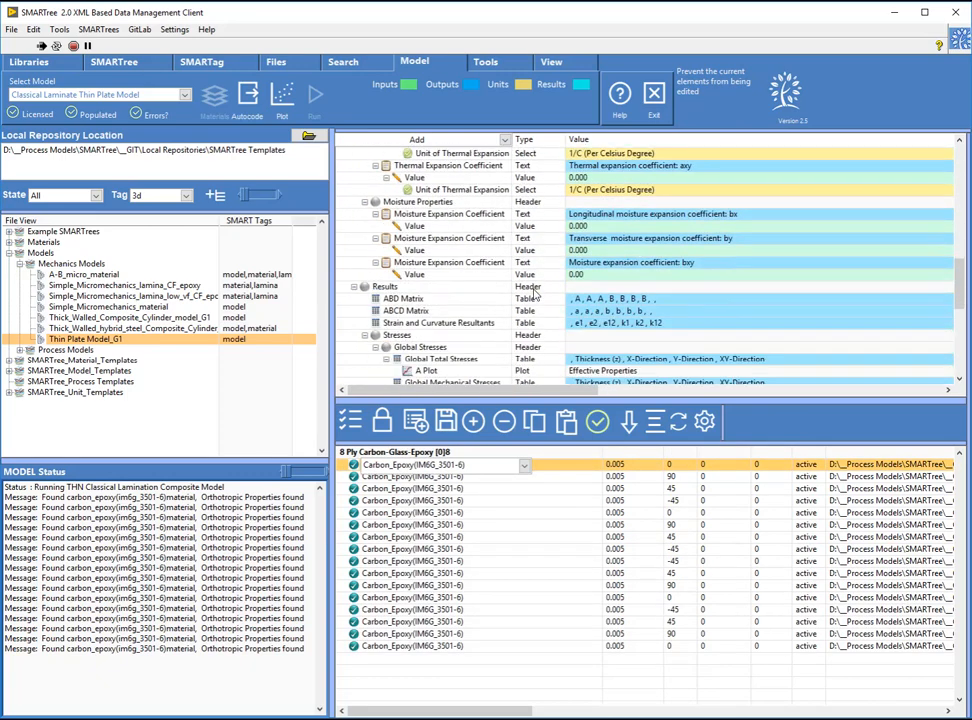
left_click(436, 299)
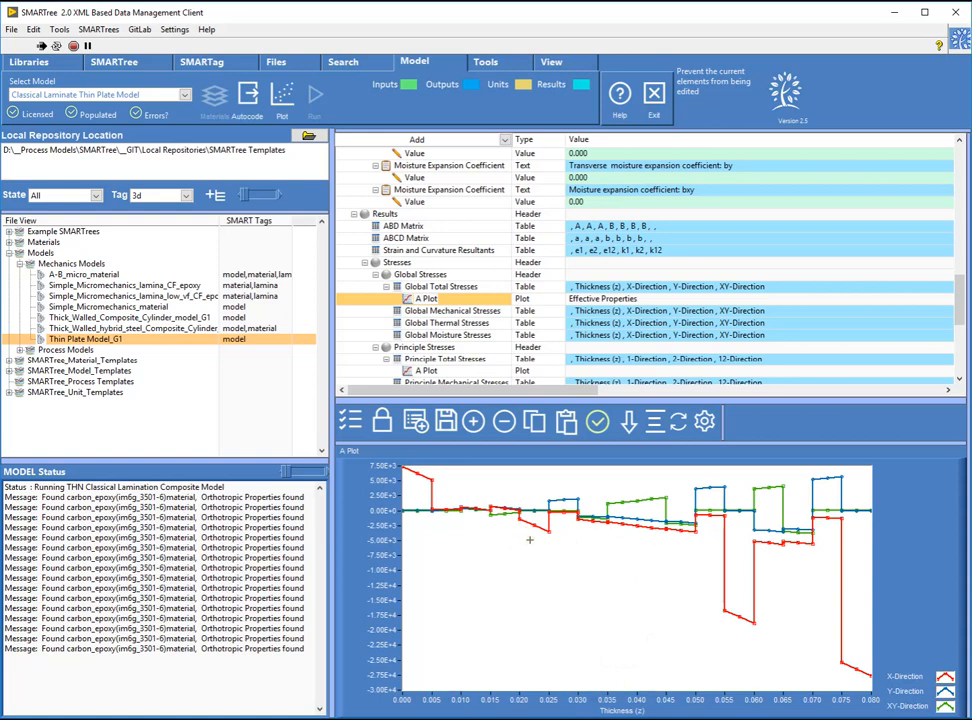
Step: Save the changes to the Thin Plate Model_G1 file
left_click(127, 64)
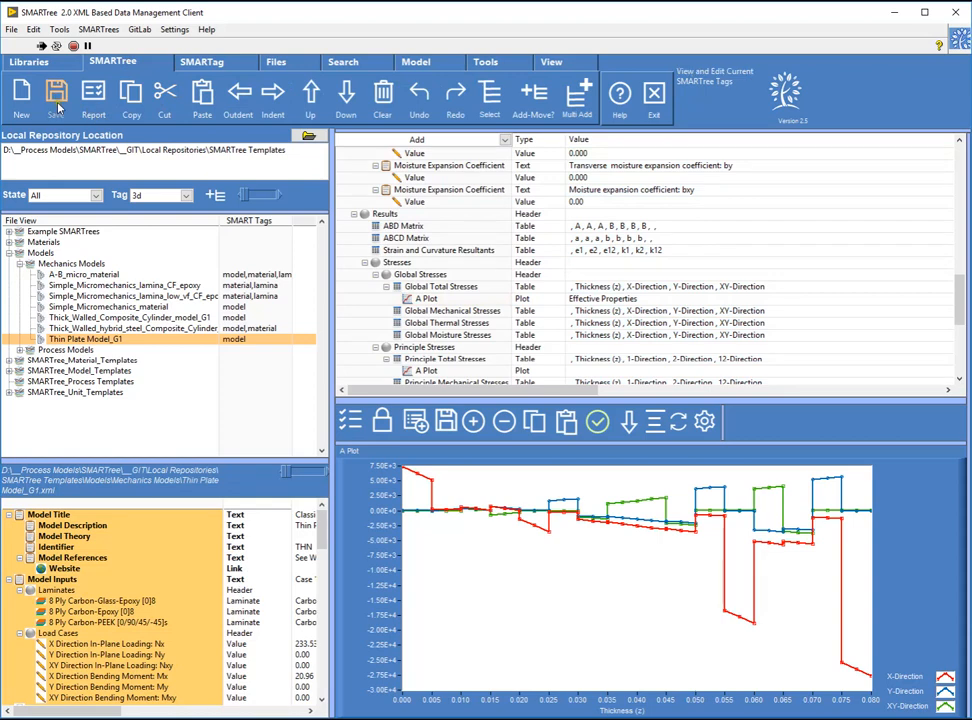